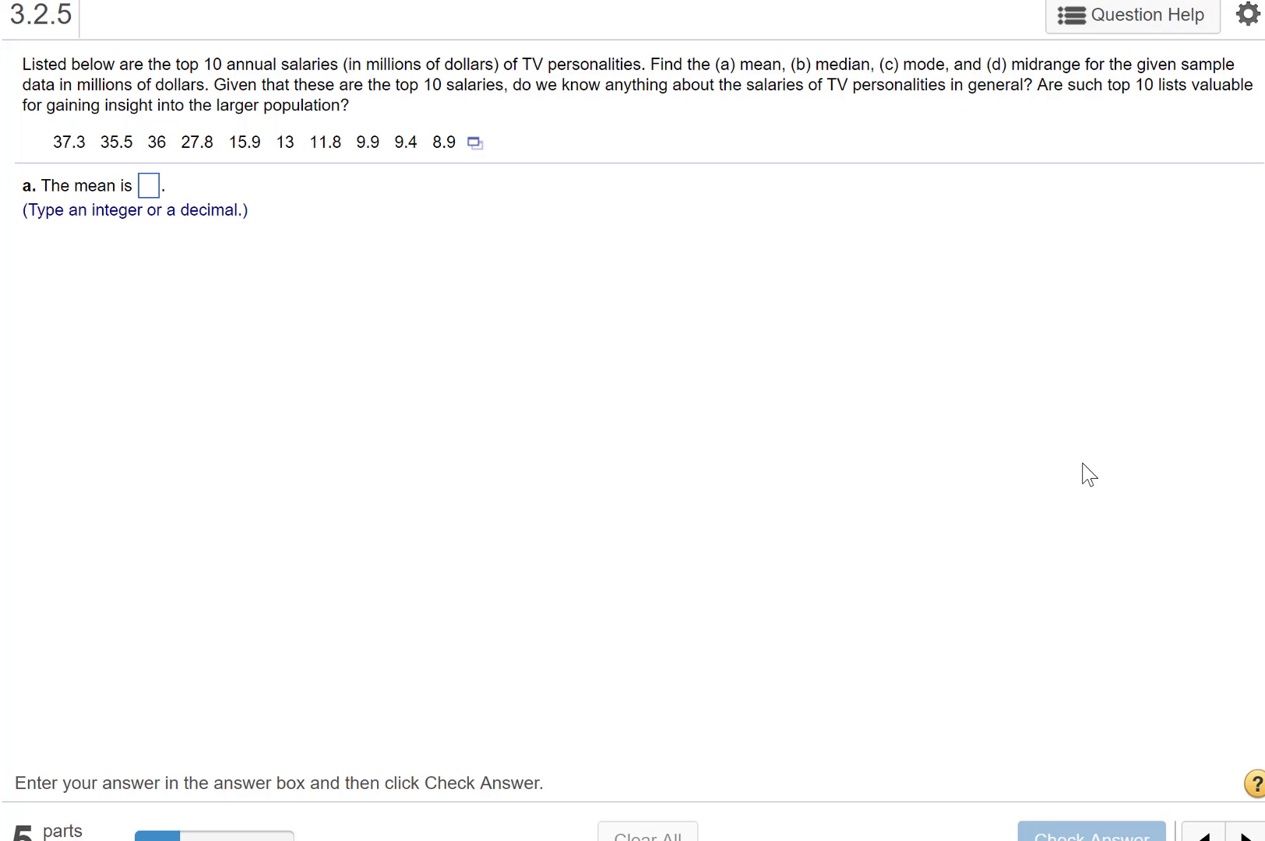
Step: Open the ten TV salaries (37.3 down to 8.9) in StatCrunch as column var1
left_click(474, 145)
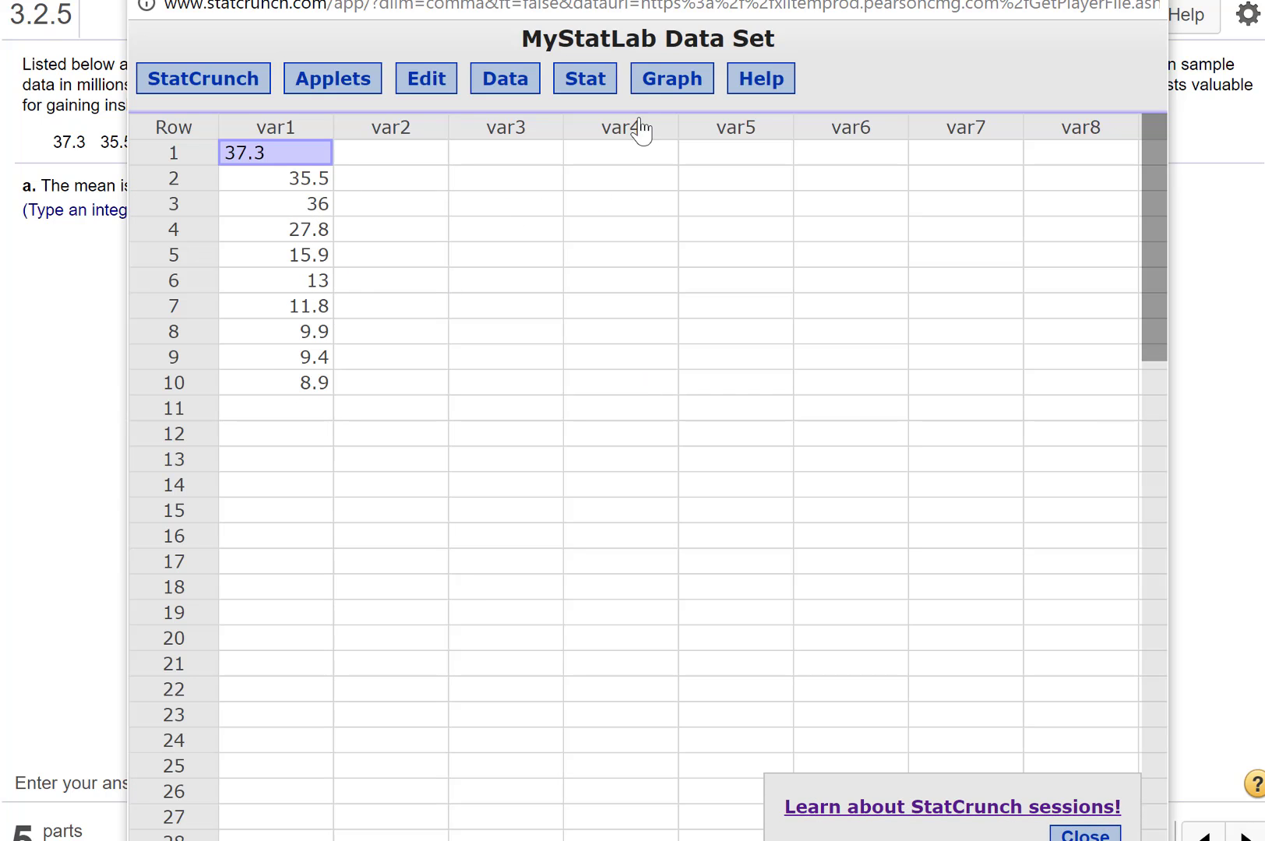
left_click(603, 86)
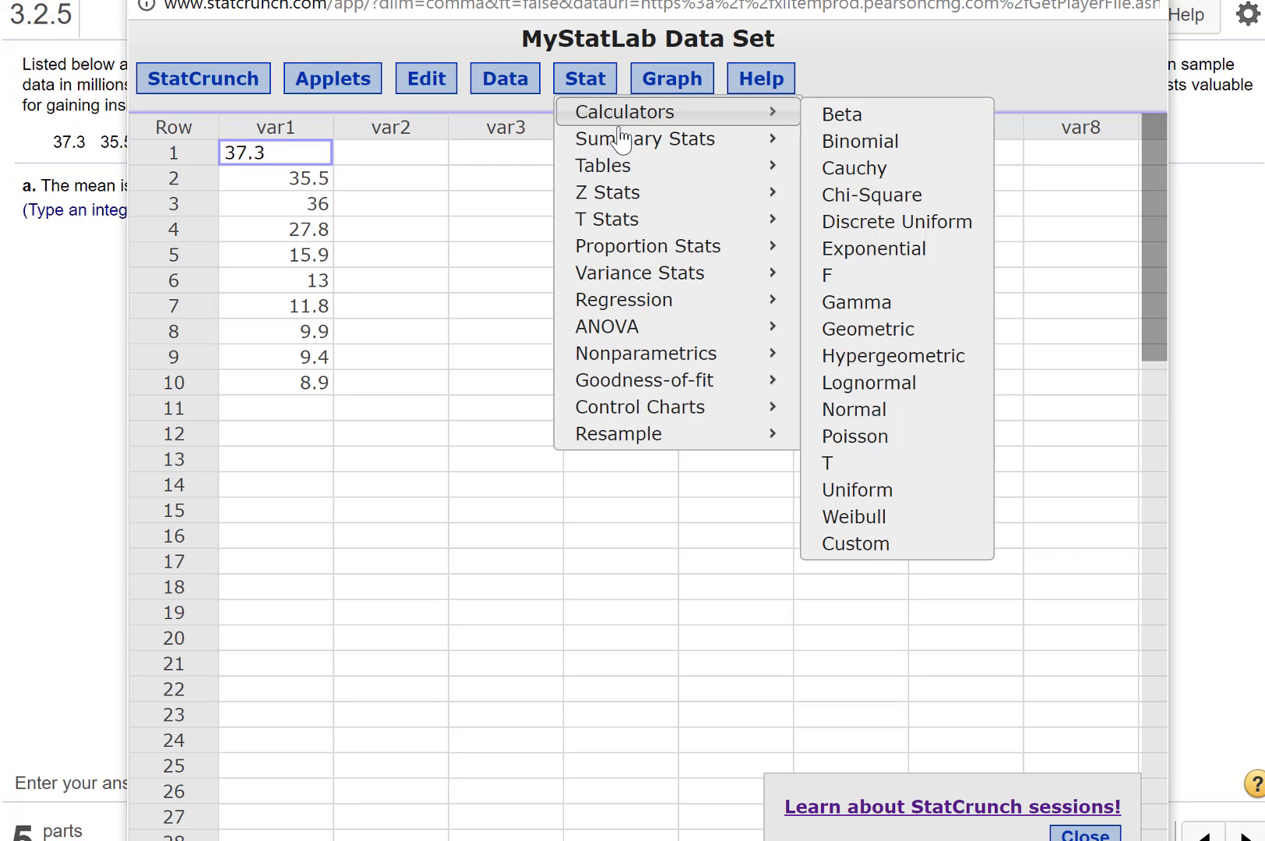
mouse_move(623, 147)
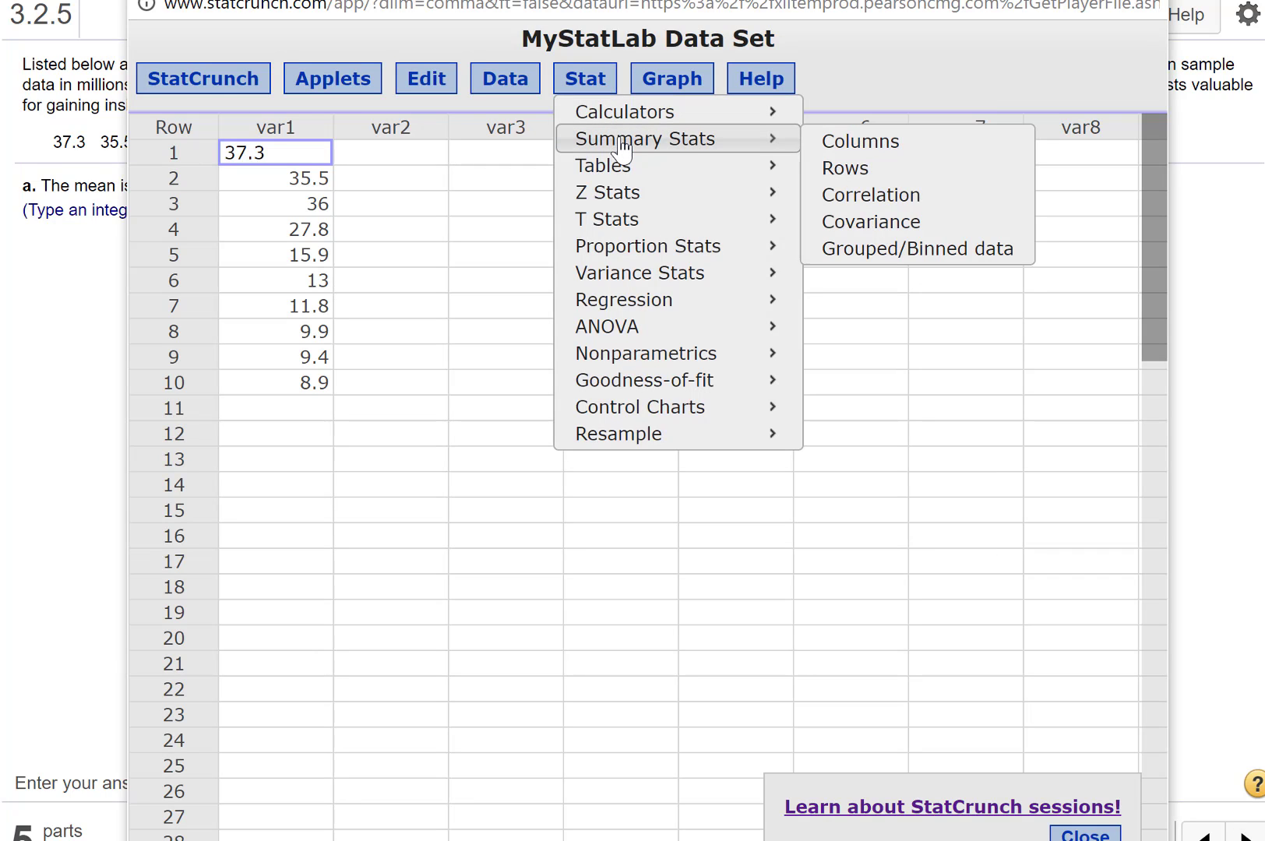
Step: Open Summary Stats for columns, pick var1, and reset the statistics selection to n only
left_click(860, 143)
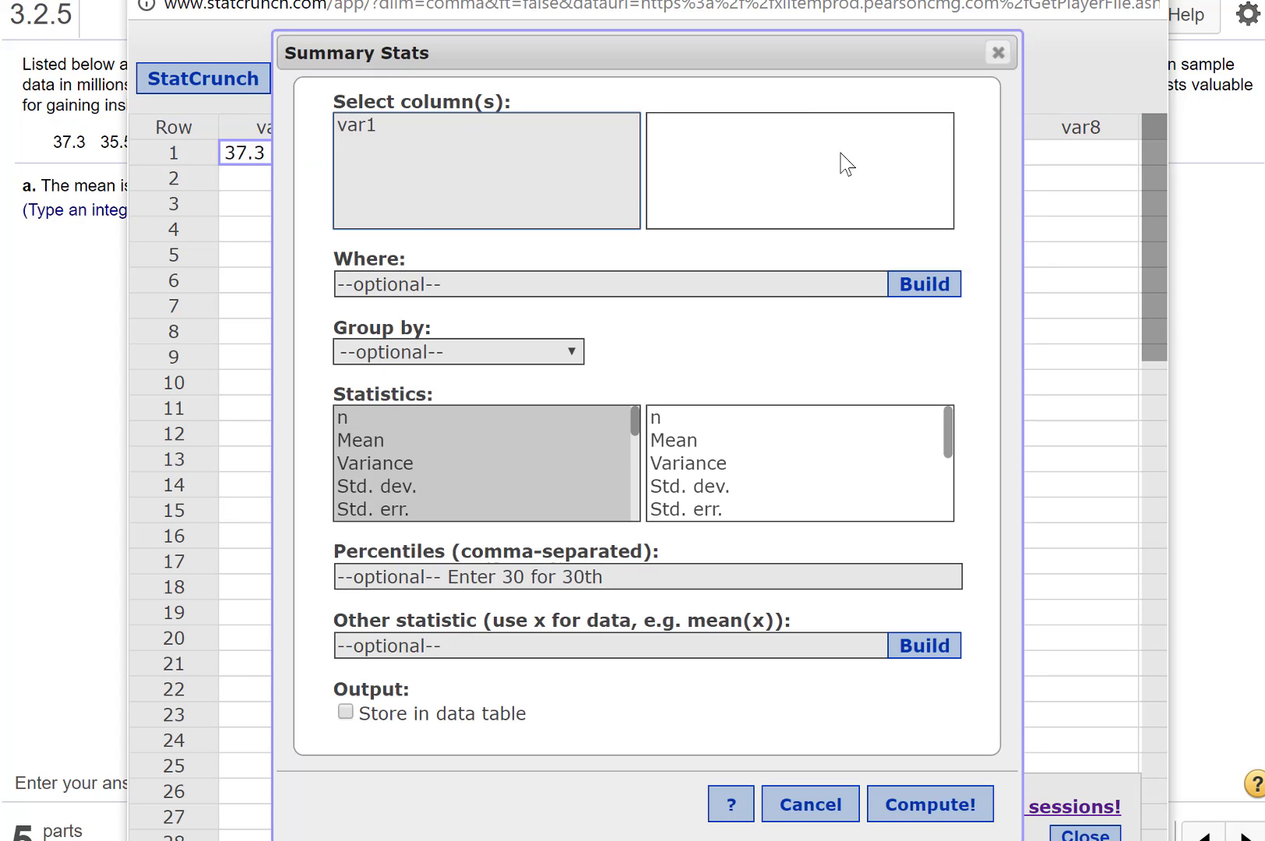
left_click(369, 132)
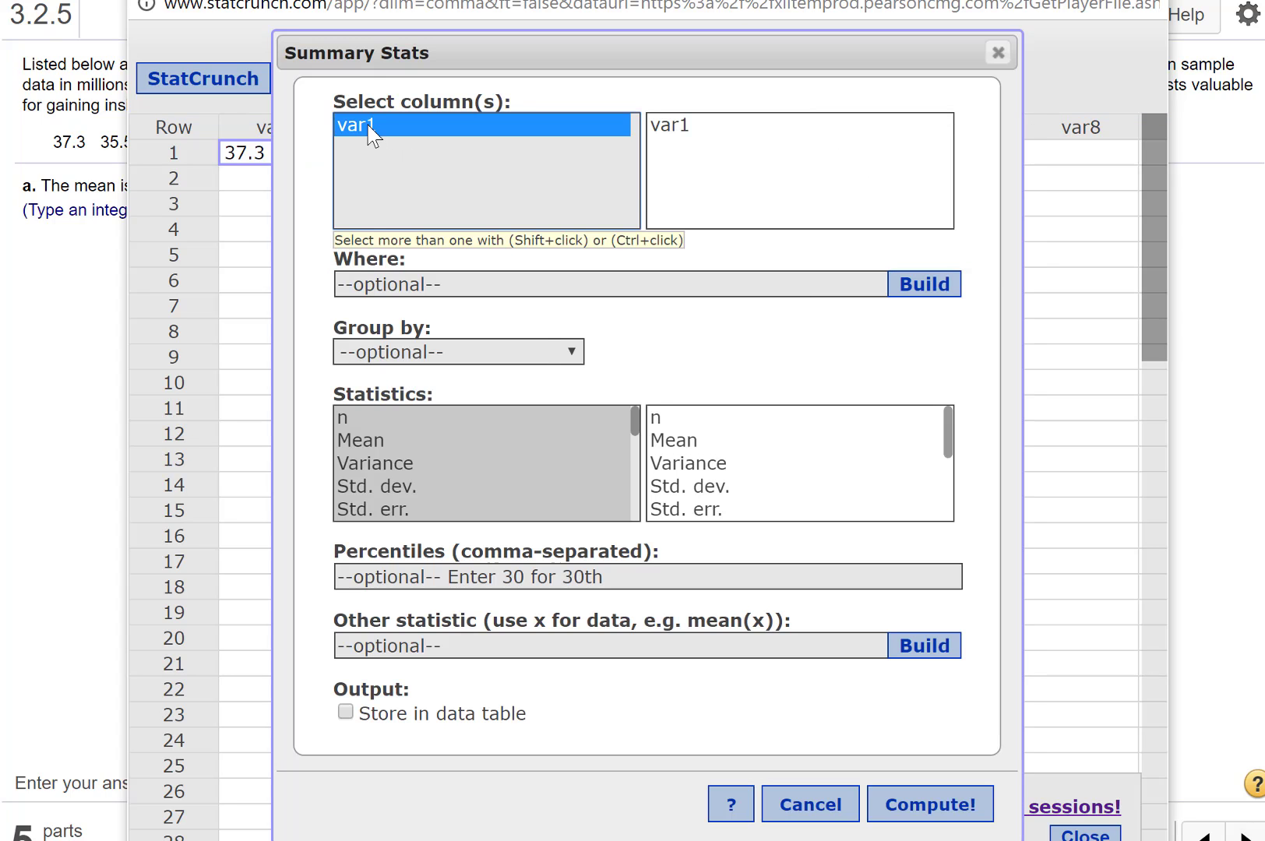
left_click_drag(635, 429, 635, 524)
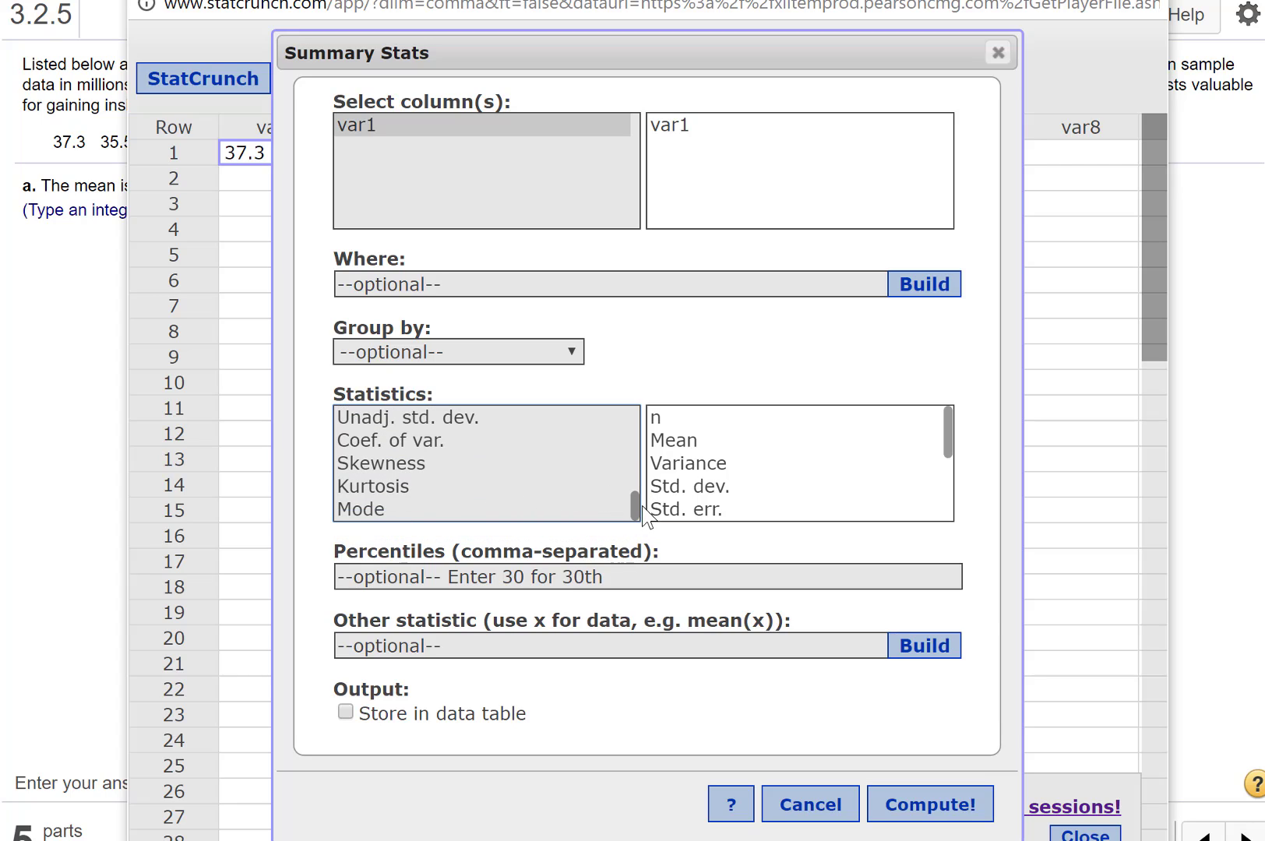
key("Home")
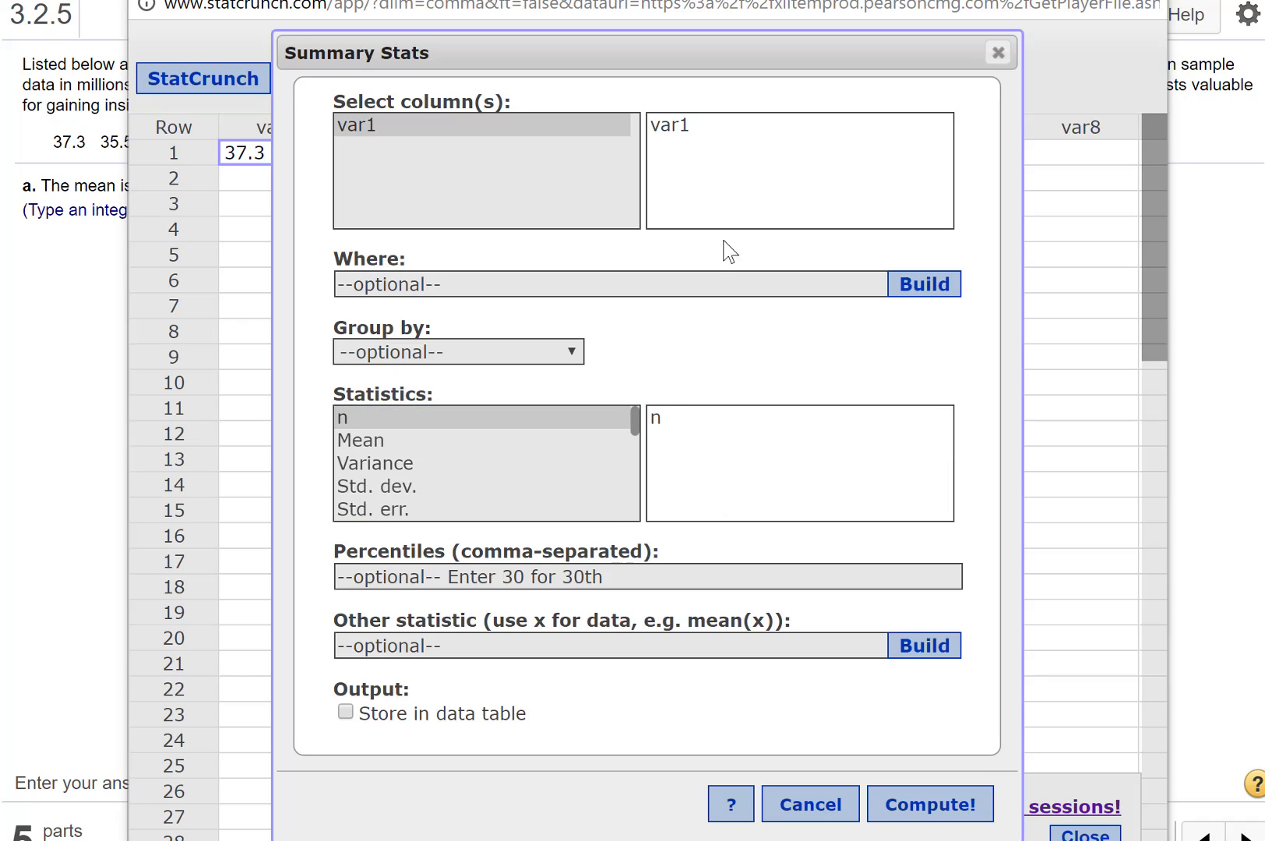
Step: Select n, Mean, Median and Mode as the statistics to compute for var1
left_click(382, 419)
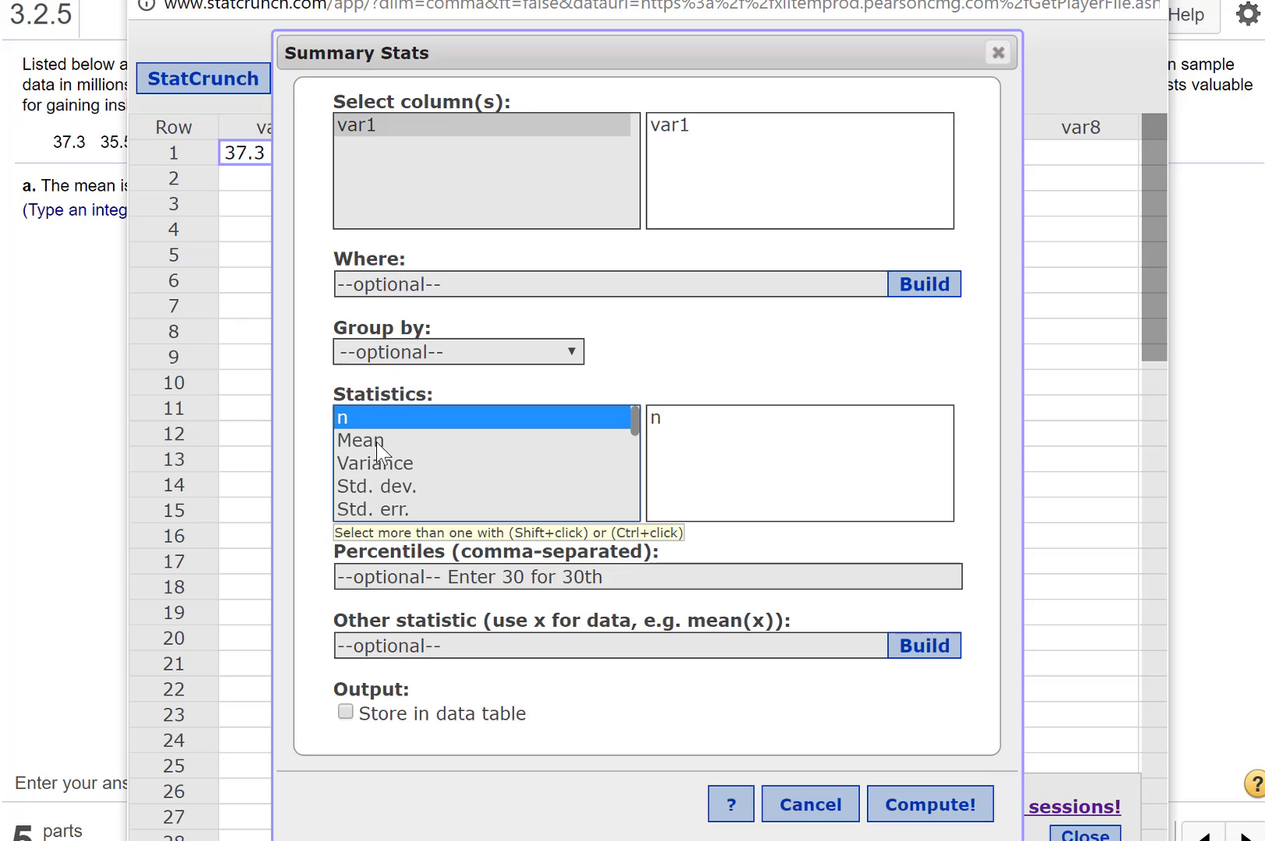
left_click(376, 441, "ctrl")
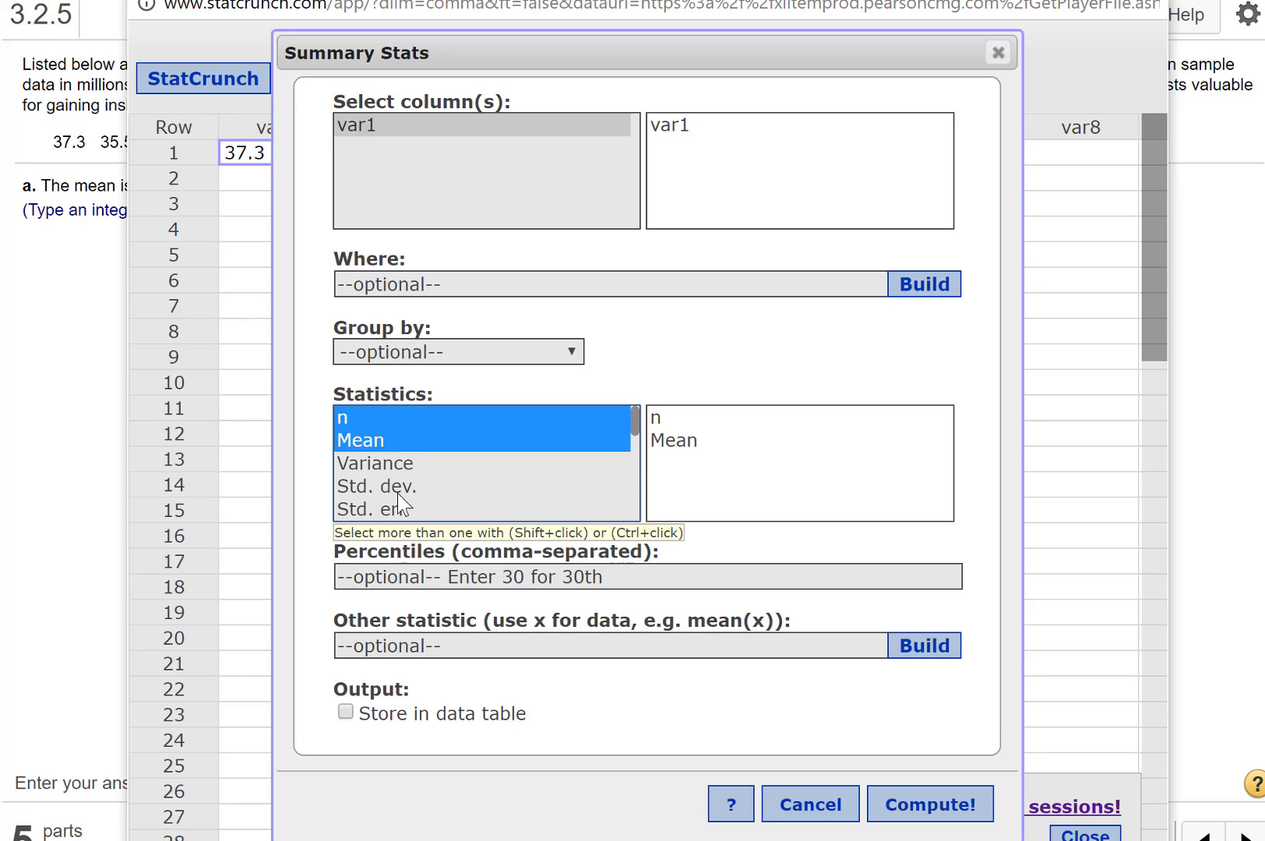
scroll(397, 492, "down", 3)
mouse_move(635, 480)
left_mouse_down()
mouse_move(647, 430)
mouse_move(643, 455)
left_mouse_up()
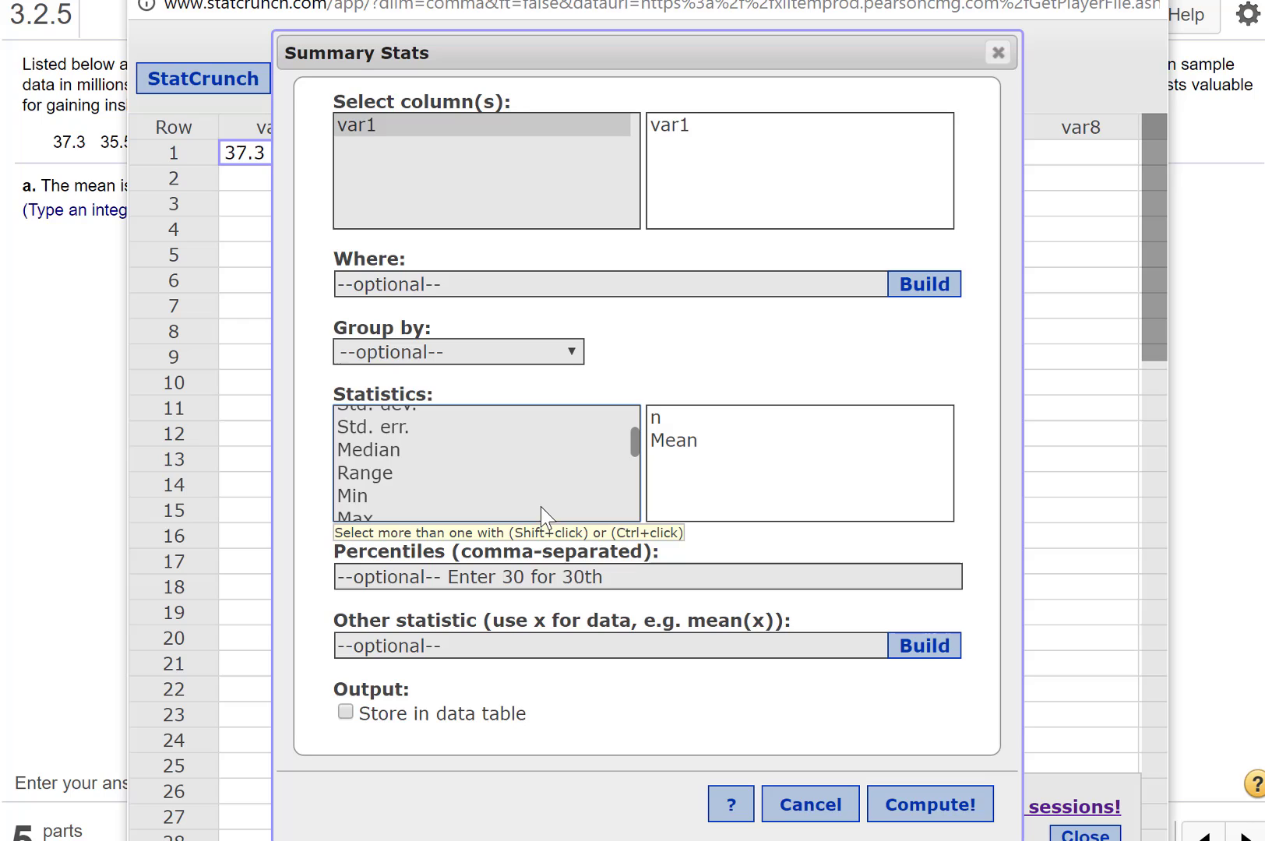
double_click(390, 451)
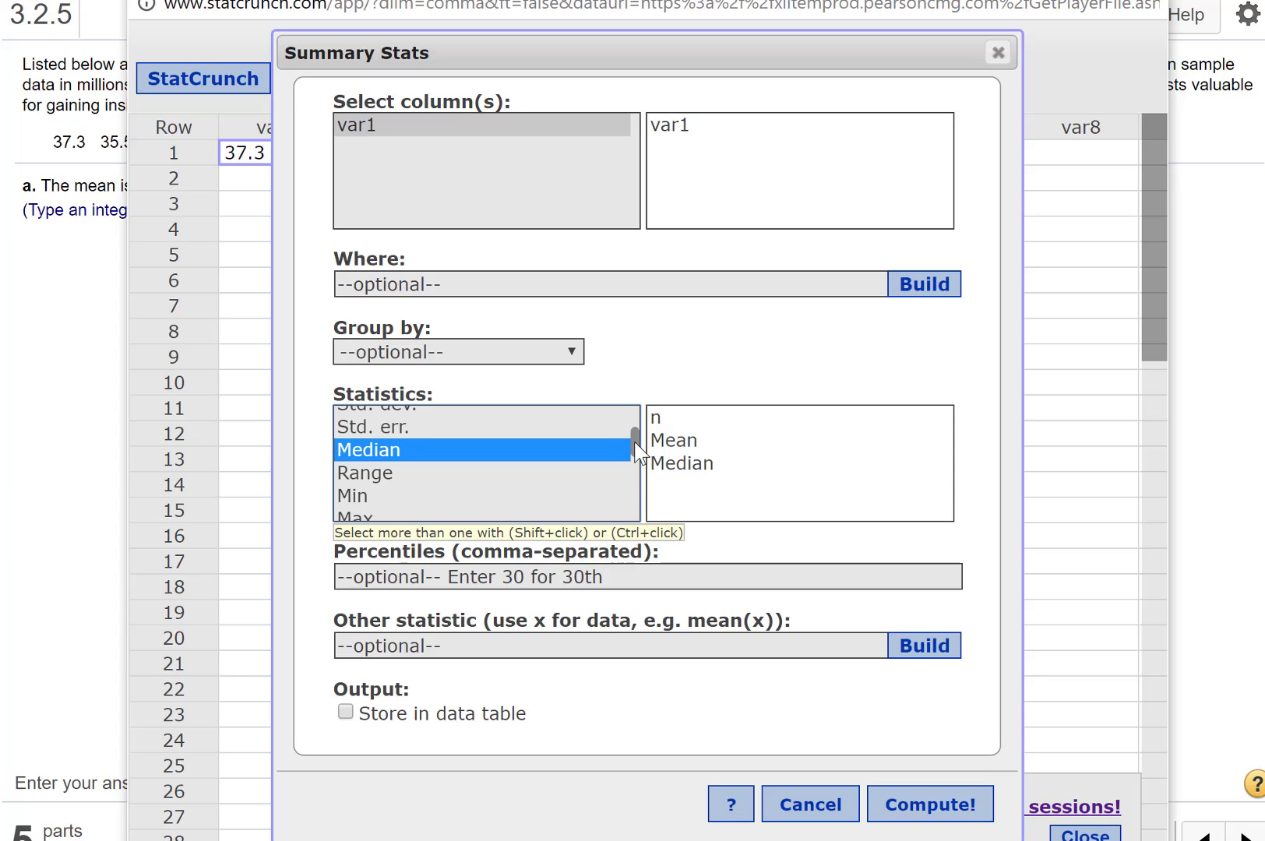
left_click_drag(635, 443, 634, 513)
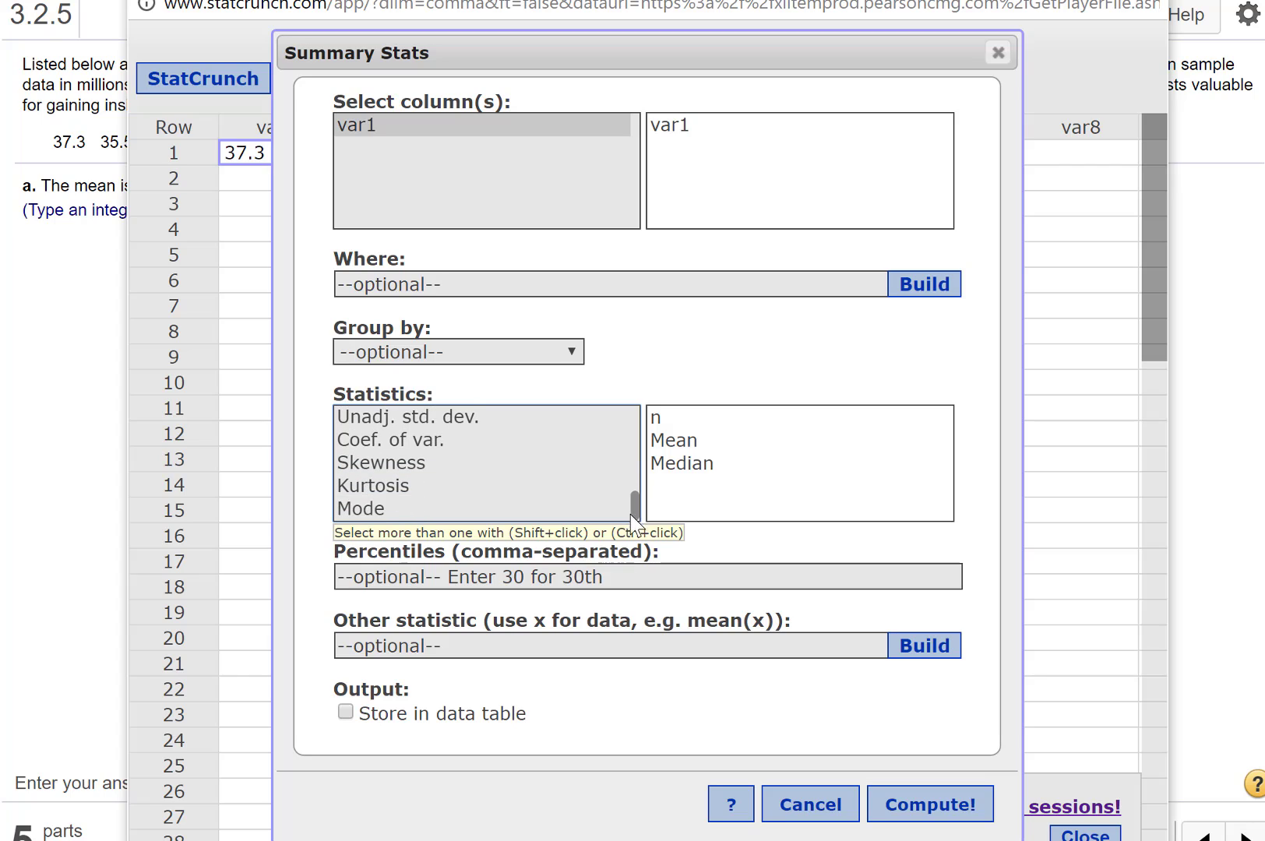
left_click(407, 516)
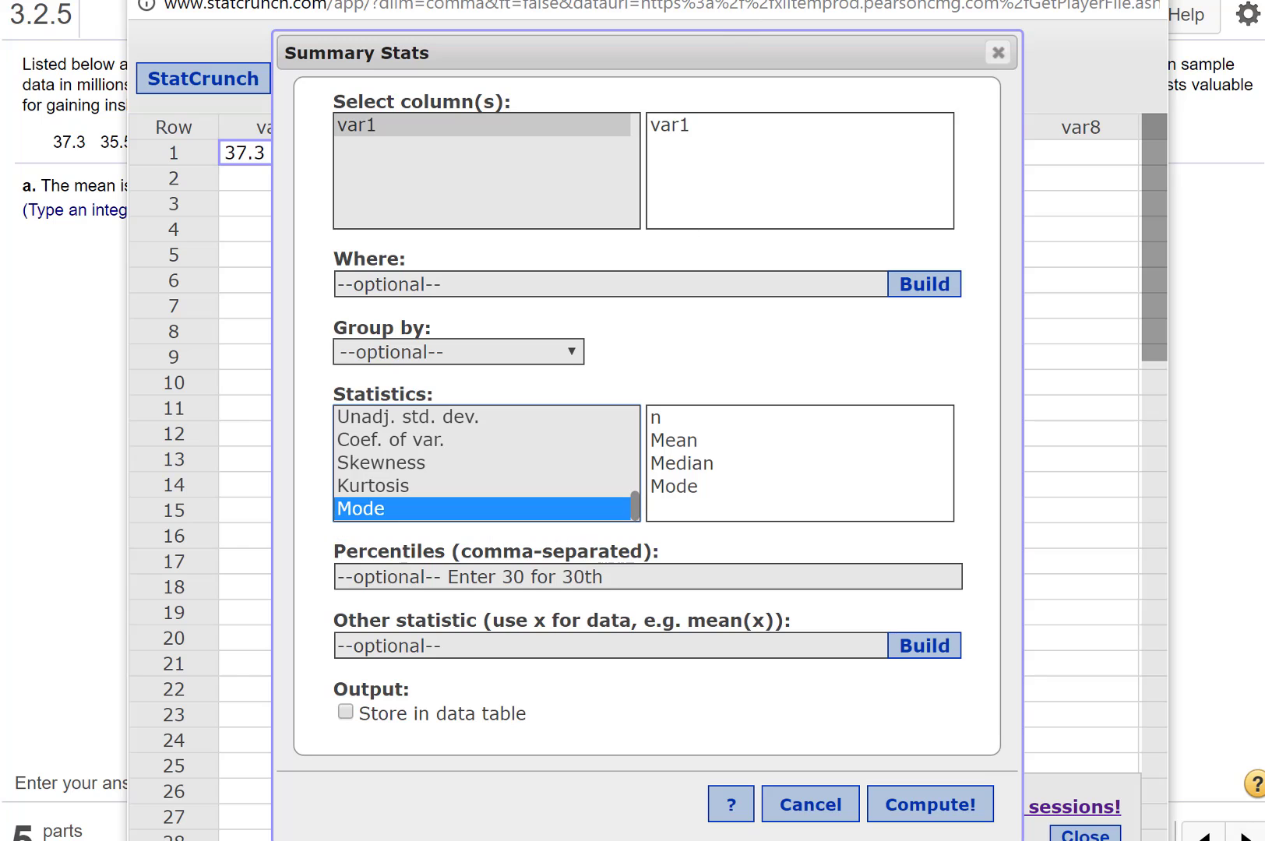
mouse_move(690, 1)
left_mouse_down()
mouse_move(732, 78)
mouse_move(740, 146)
mouse_move(689, 0)
left_mouse_up()
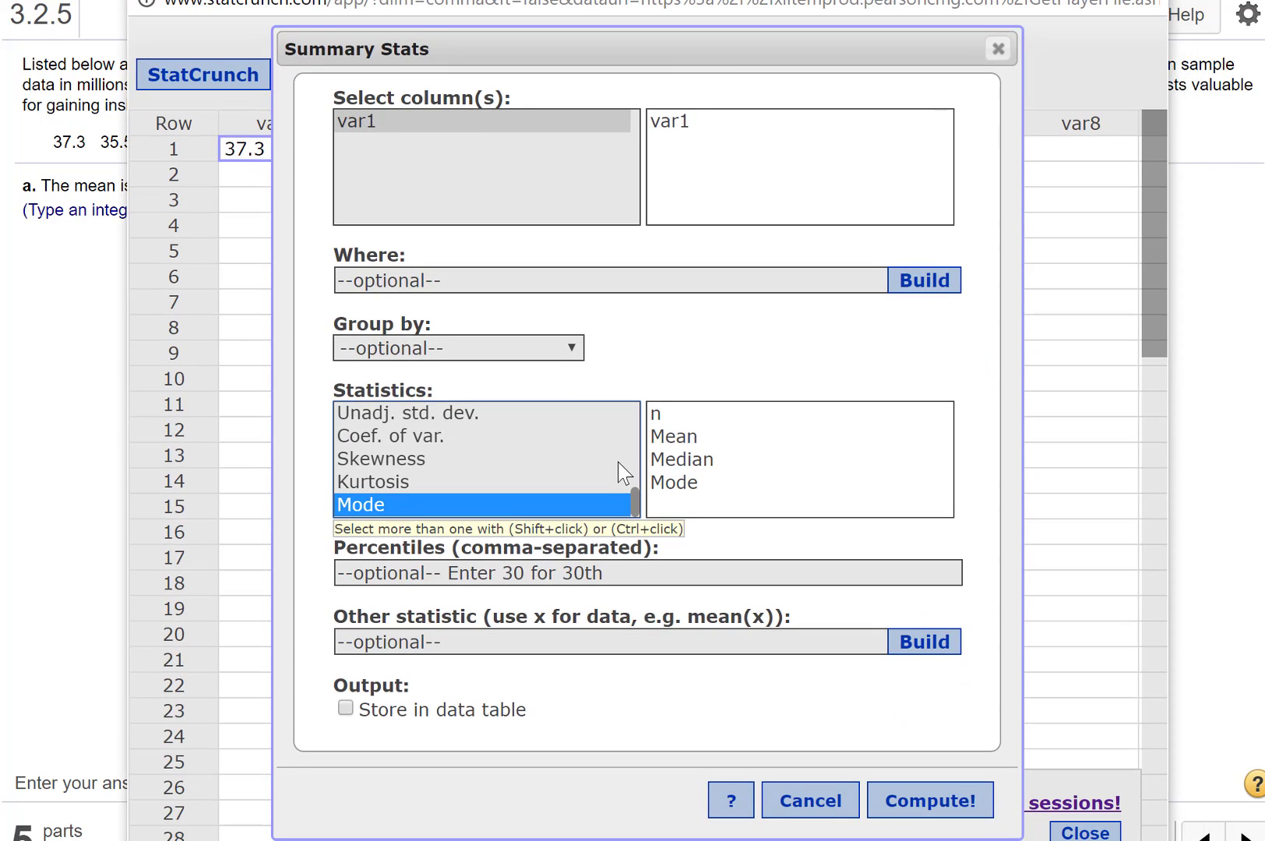
left_click_drag(638, 508, 639, 459)
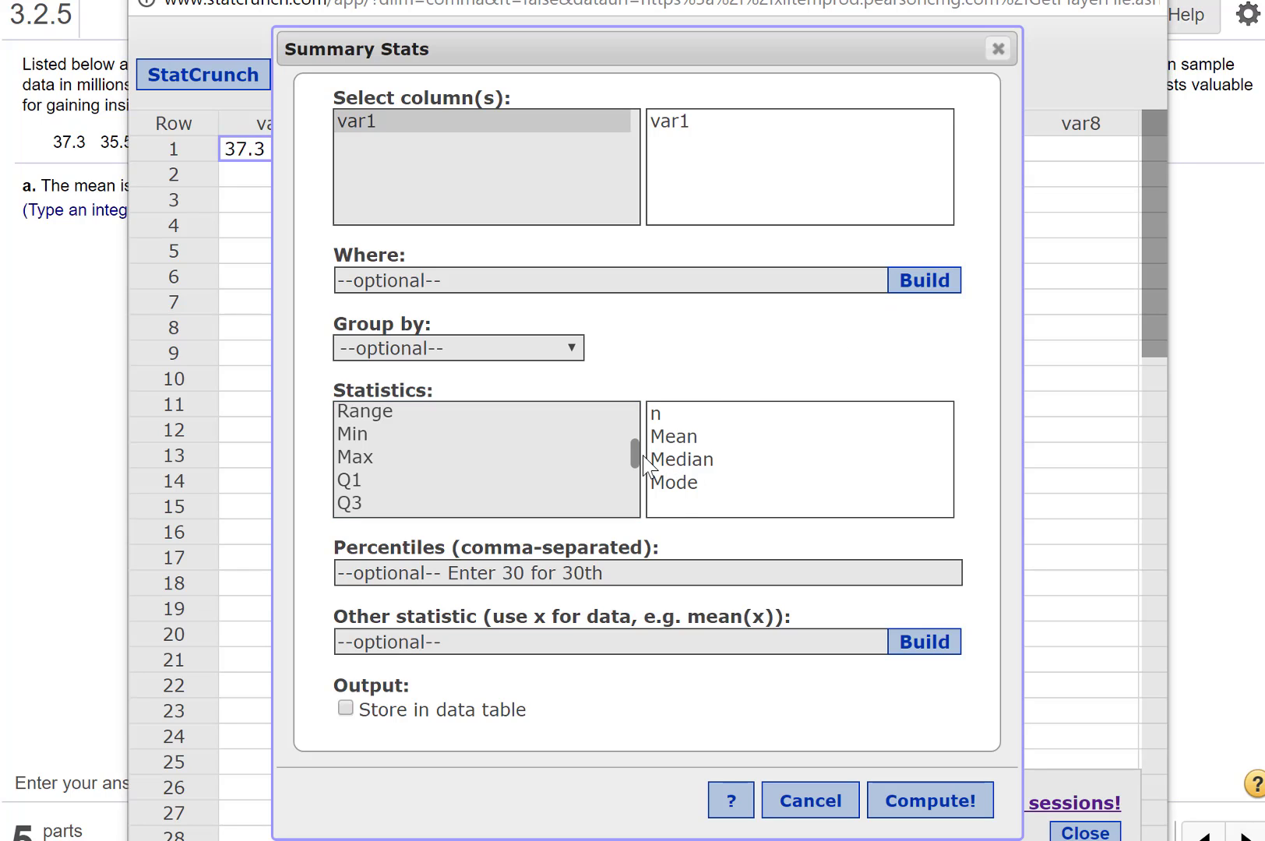
Step: Add Min and Max to the selected statistics for var1
left_click_drag(639, 455, 639, 459)
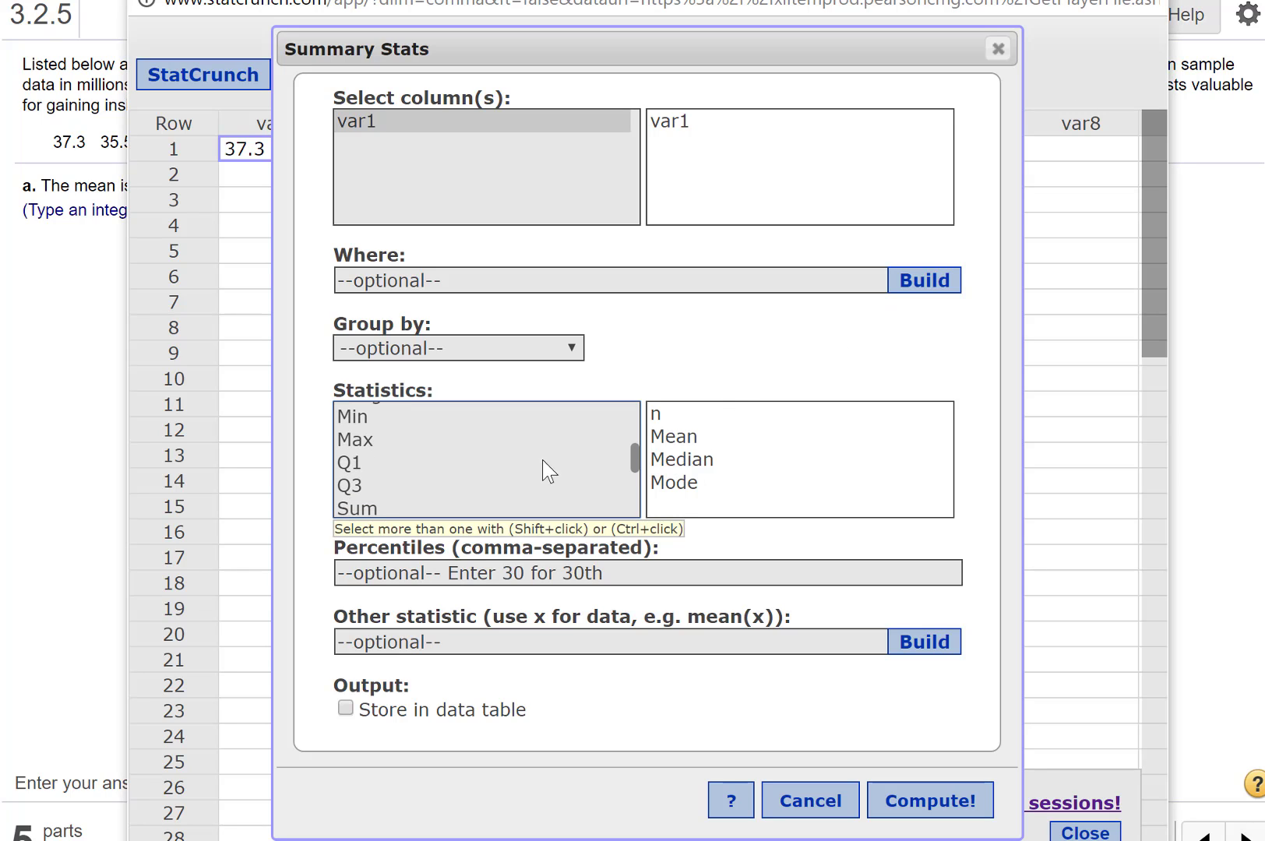
left_click(371, 418)
left_click(375, 445, "shift")
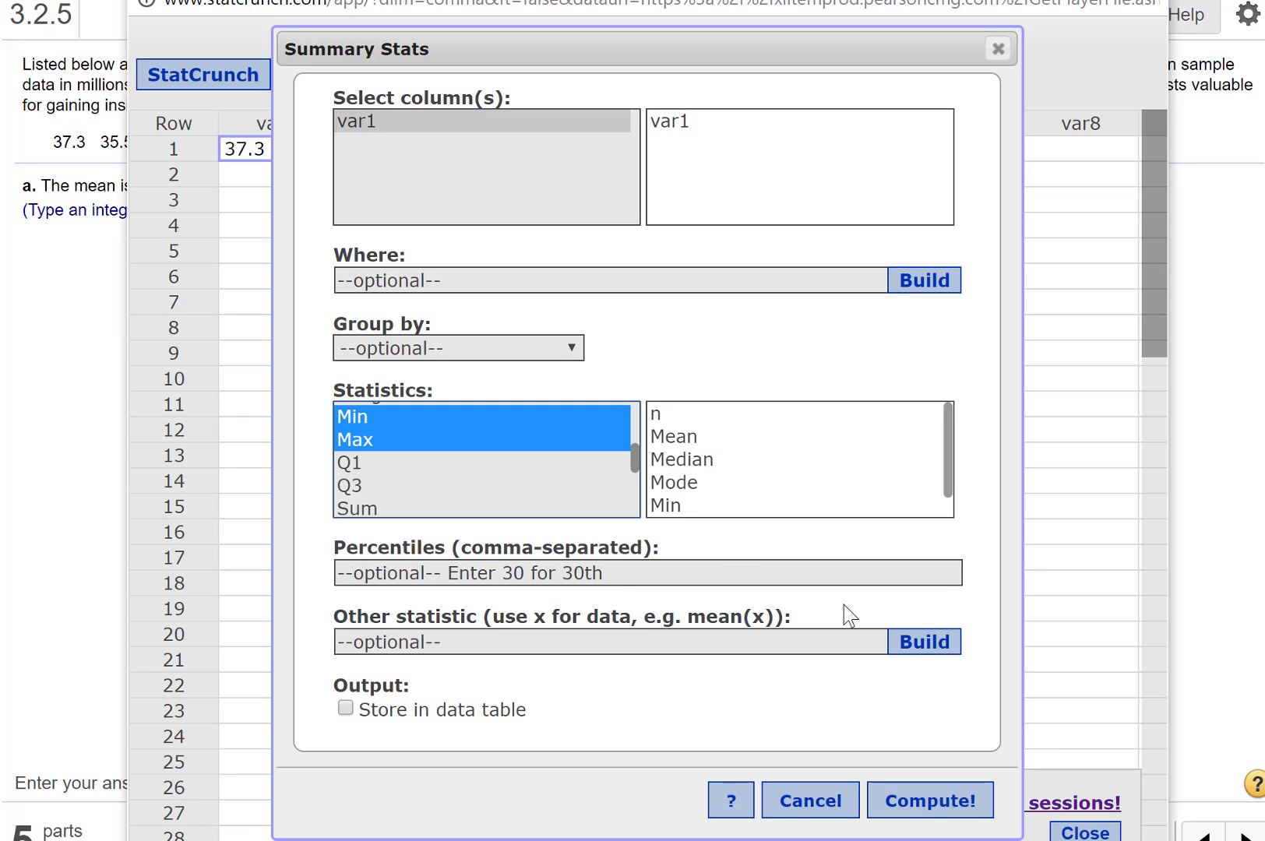
Step: Compute var1's summary stats (mean 20.55, median 14.45) and arrange the windows beside the question
left_click(946, 807)
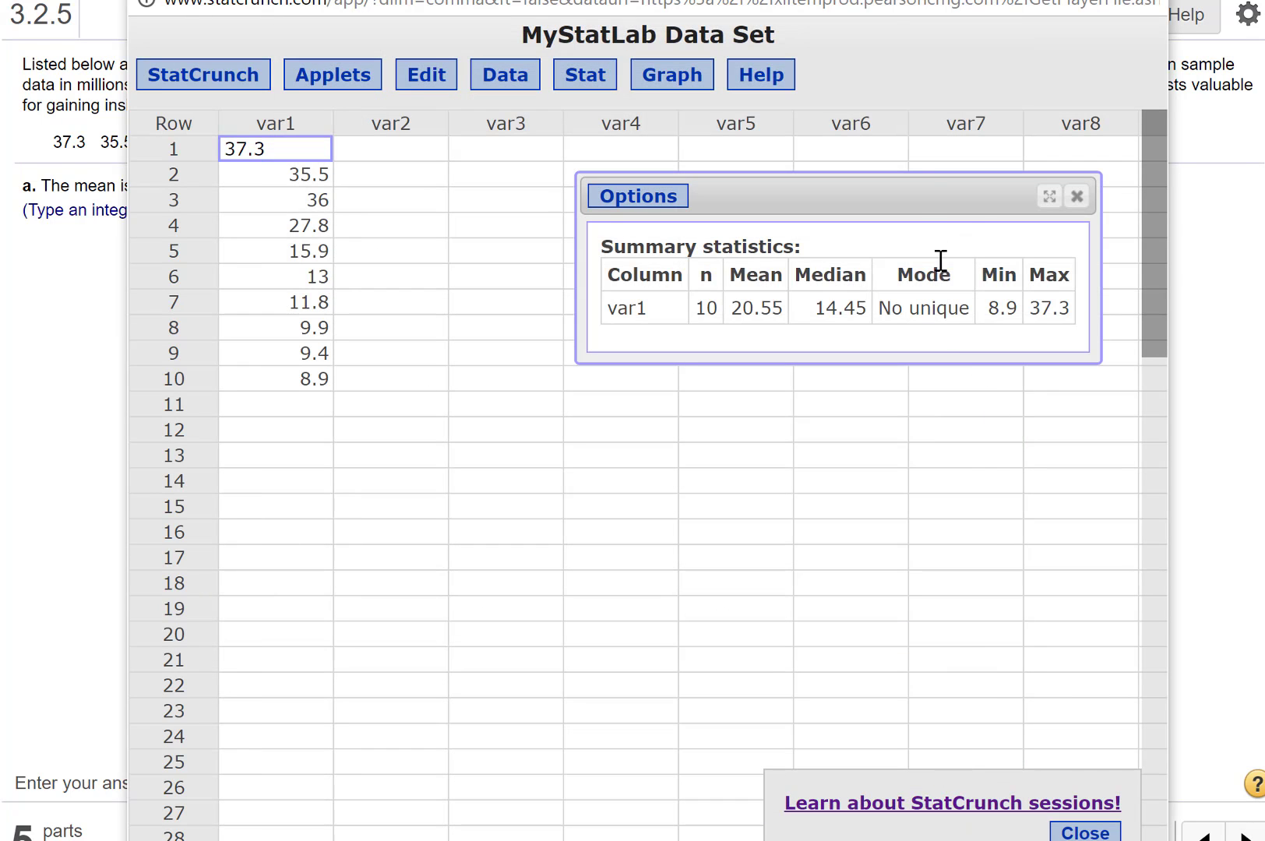
left_click_drag(915, 194, 827, 240)
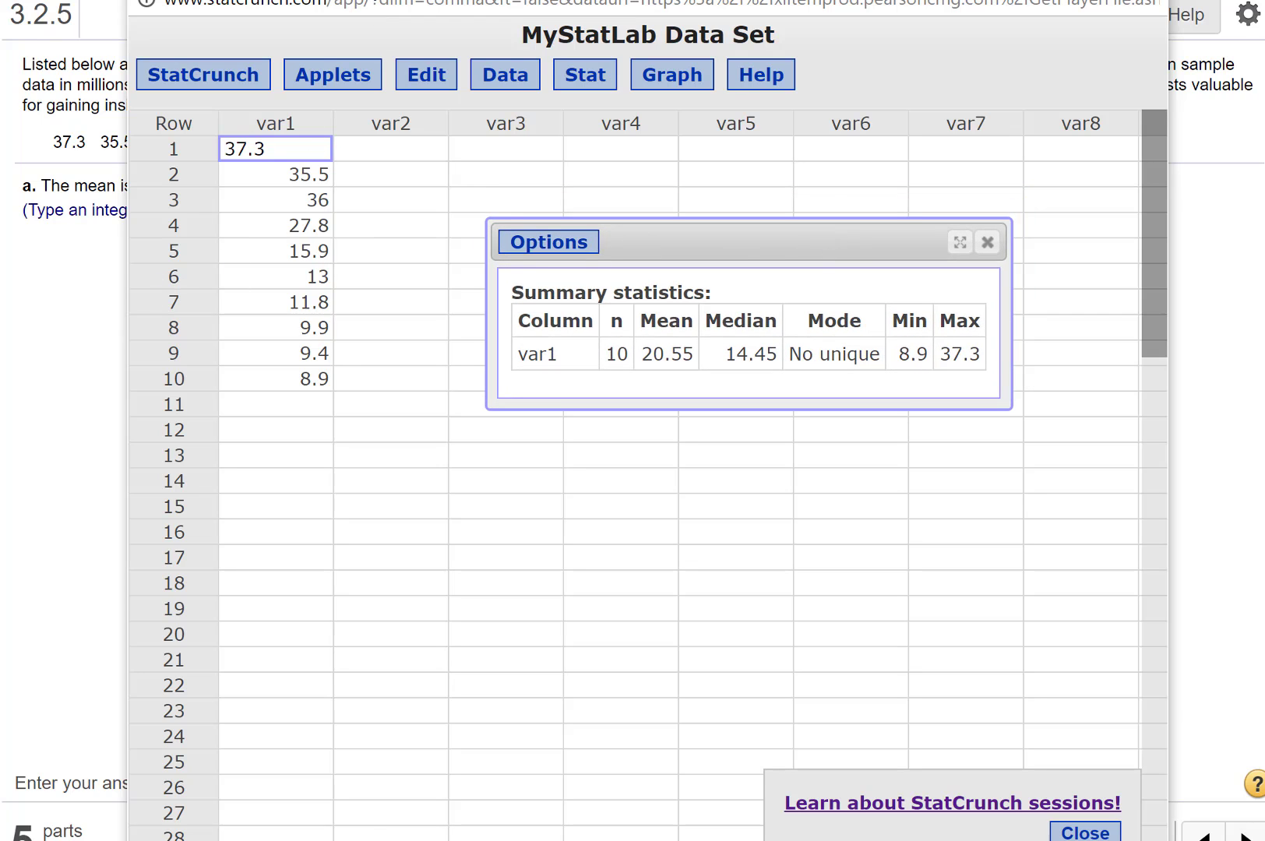
left_click_drag(353, 0, 659, 97)
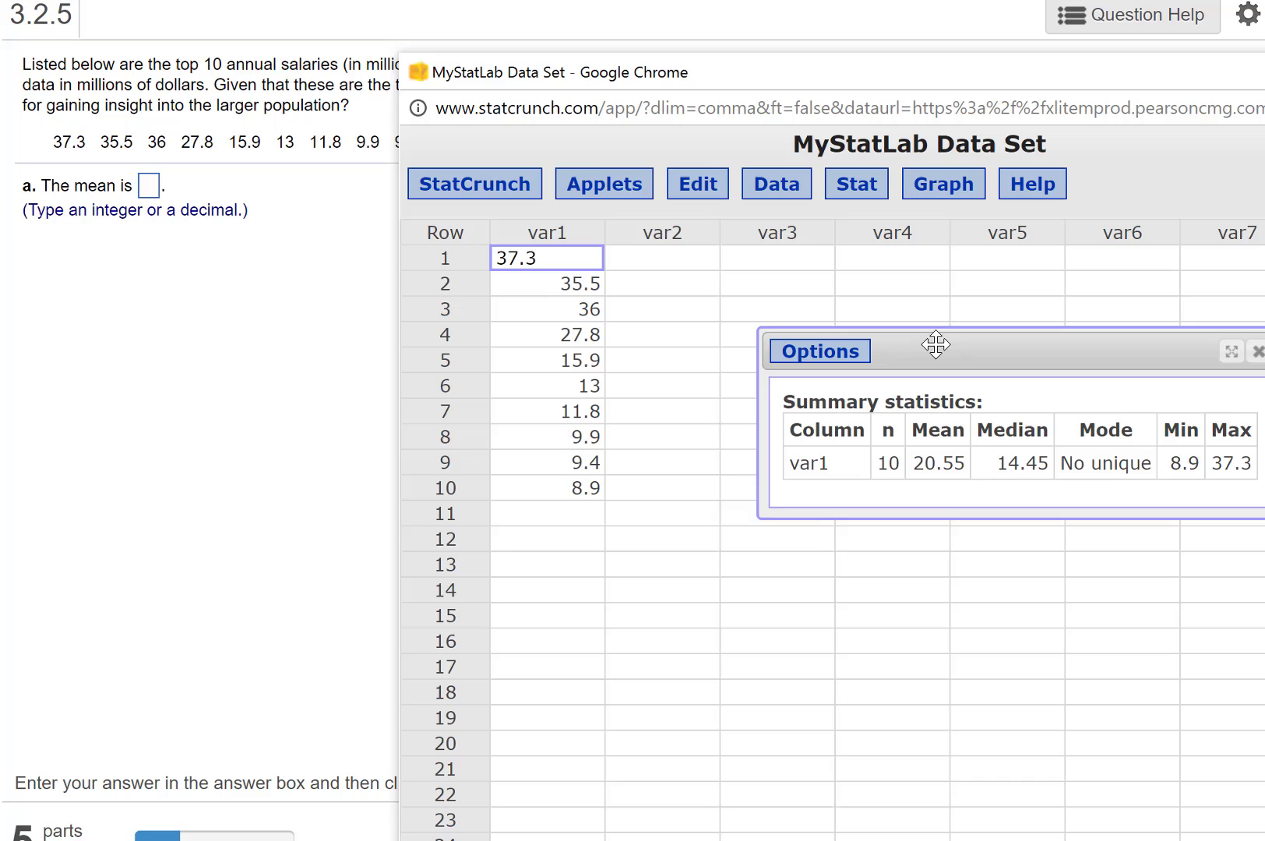
left_click_drag(935, 348, 619, 257)
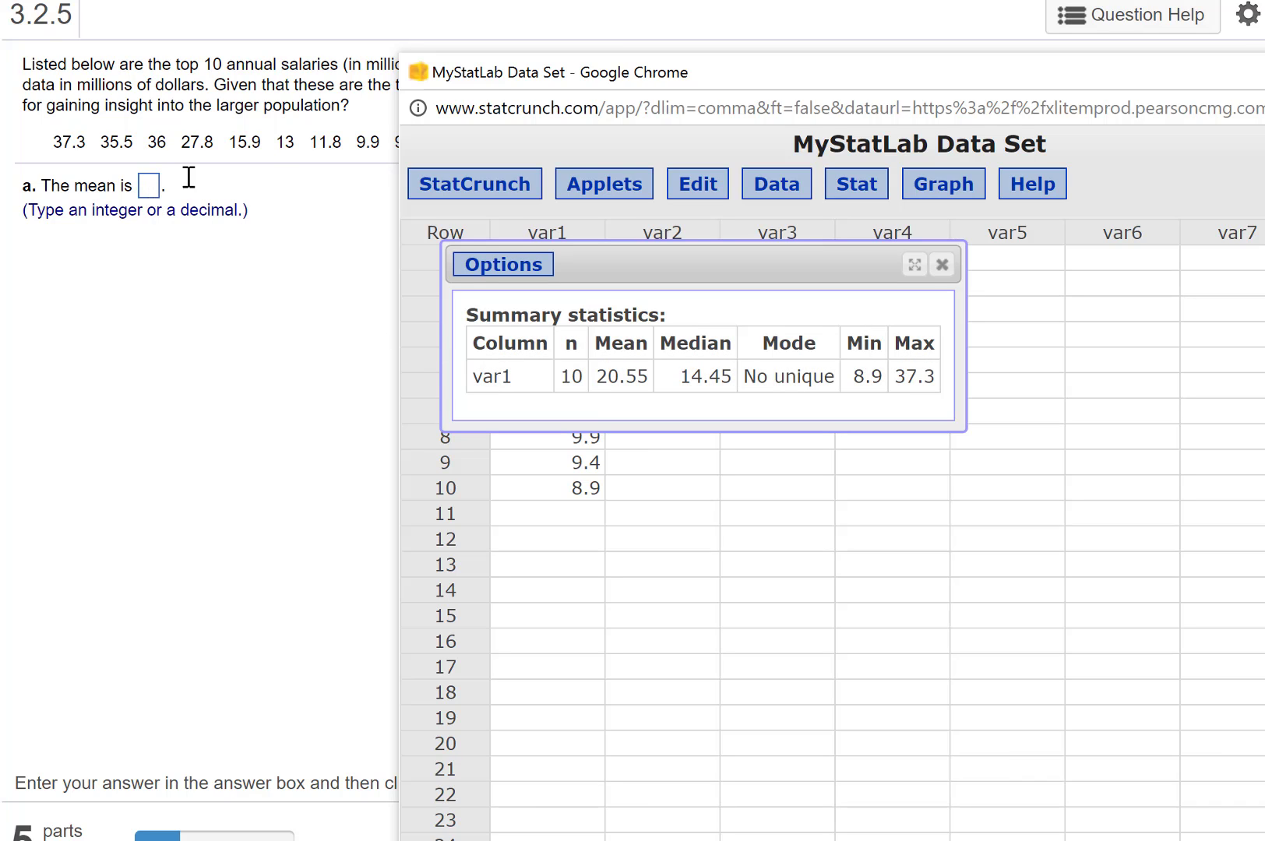
left_click_drag(619, 78, 612, 222)
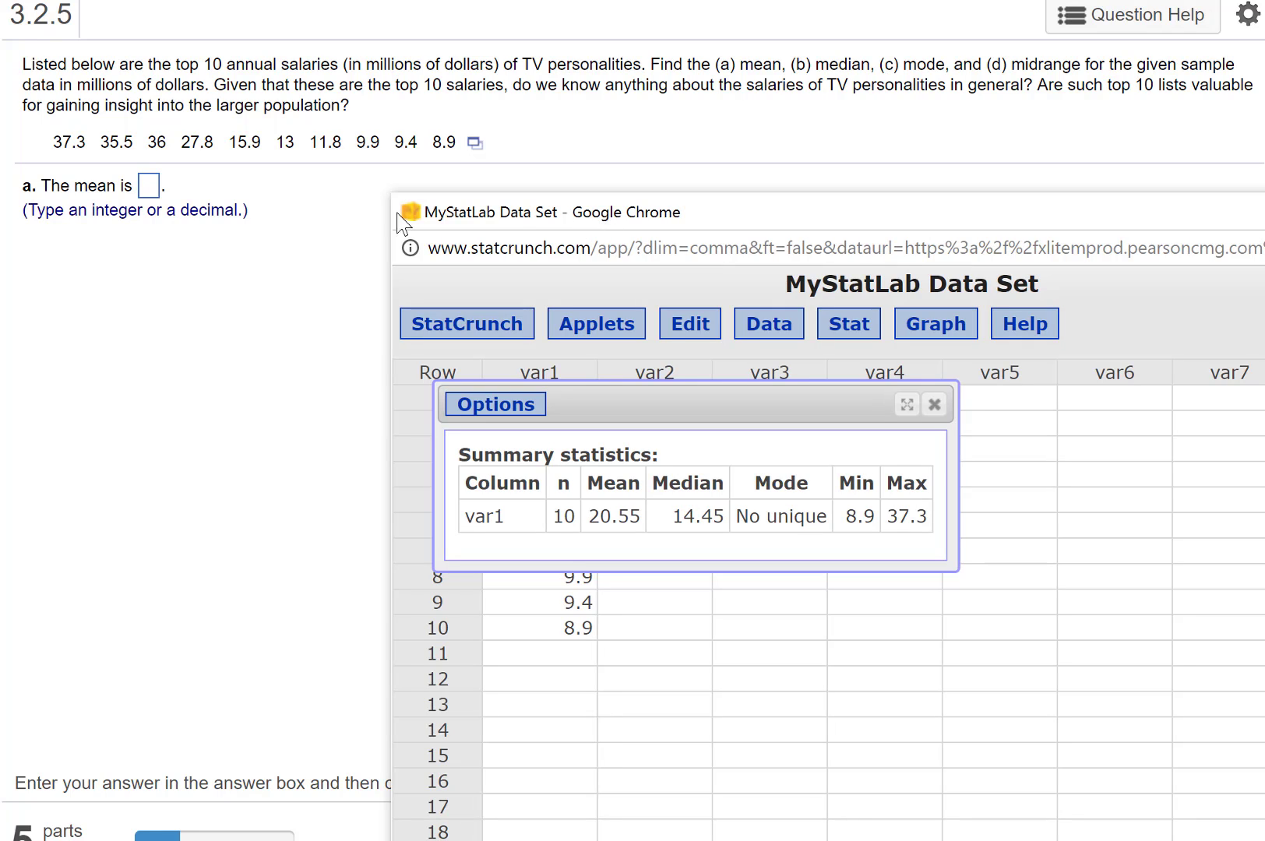
Step: Answer the mean as 20.55 and have it marked correct
left_click(149, 192)
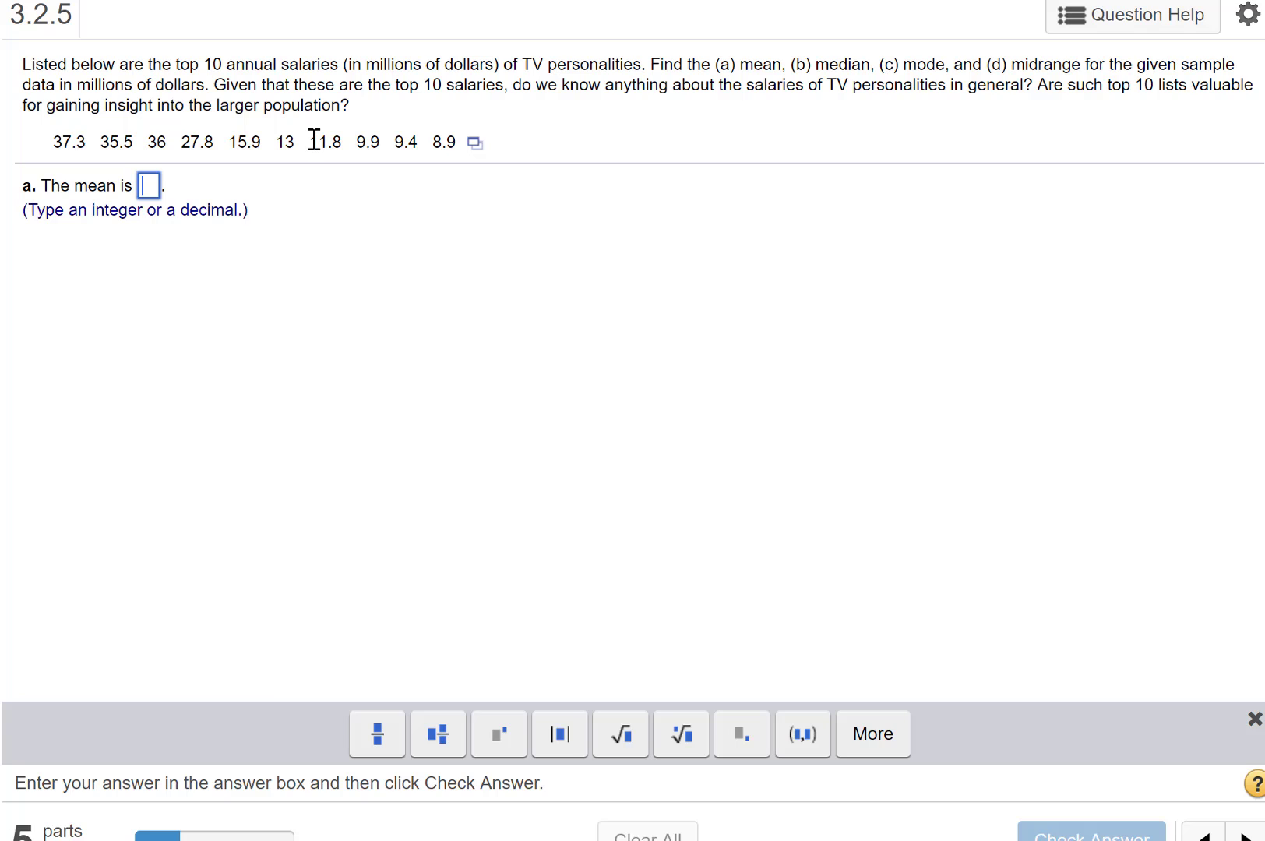
type("20.55")
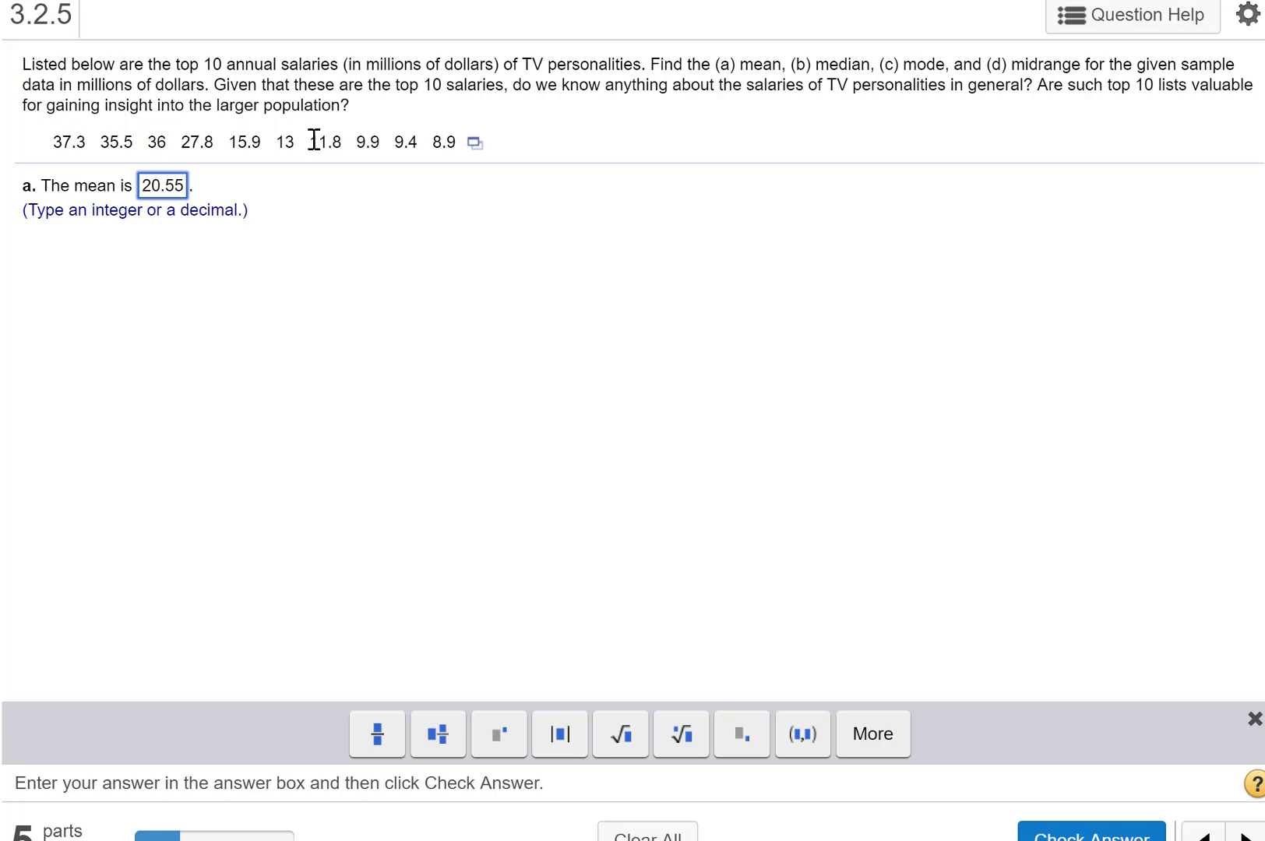
left_click(1087, 832)
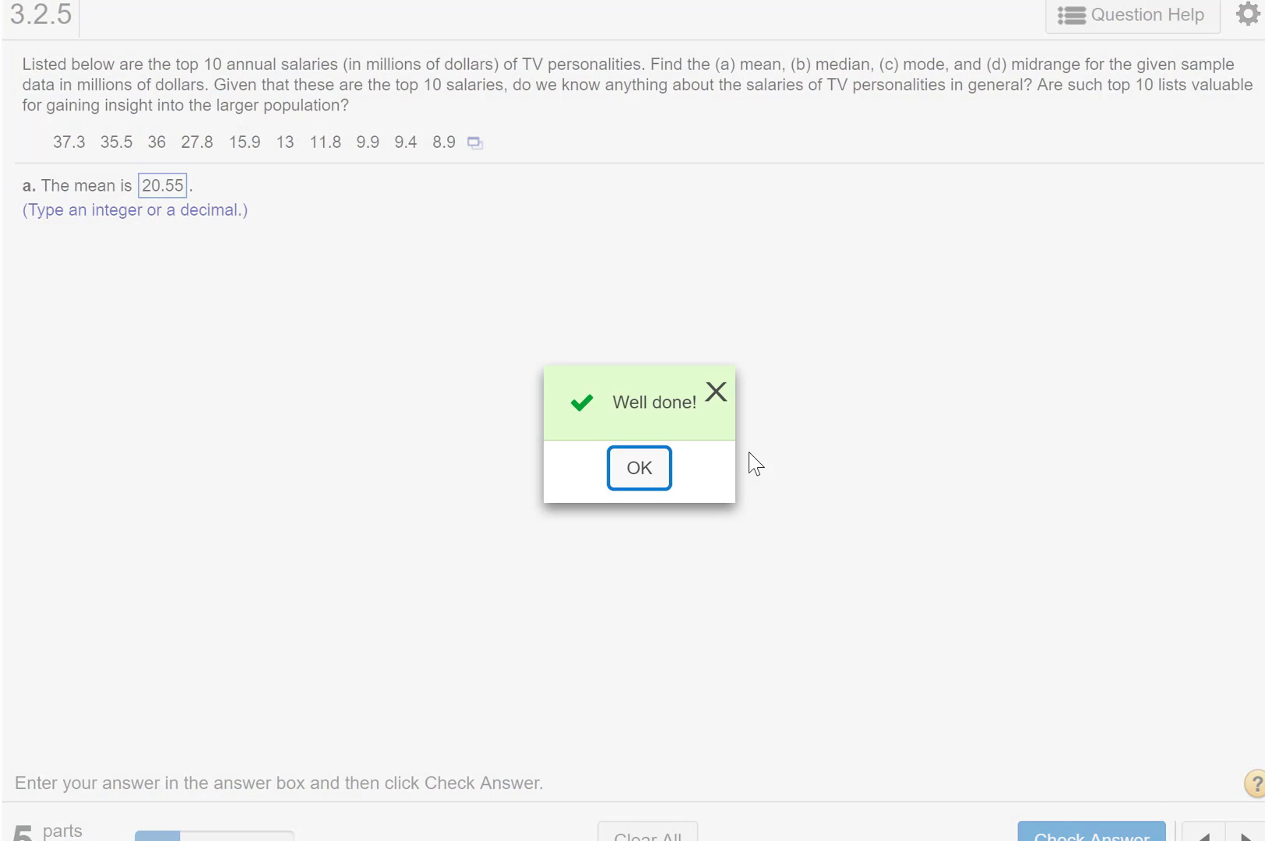
left_click(635, 470)
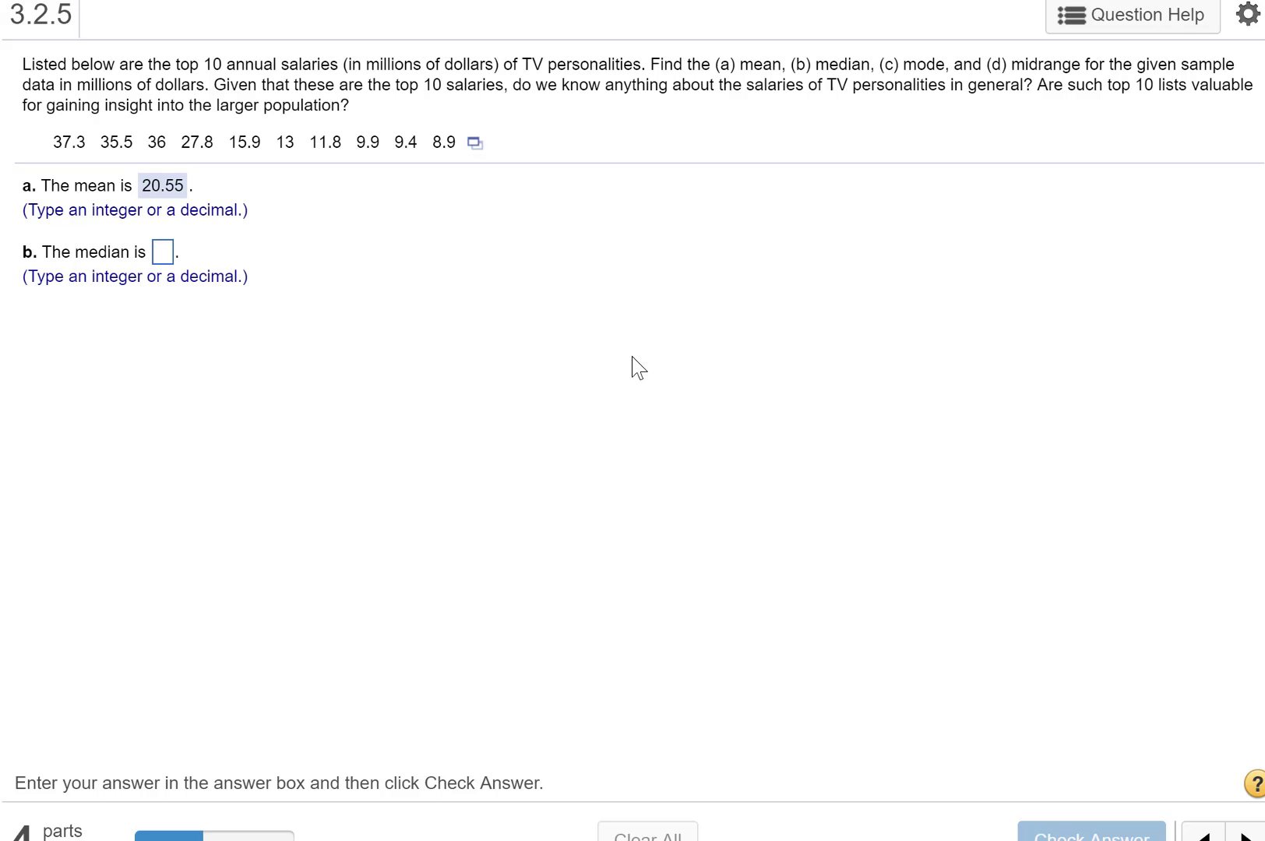
Step: Answer the median as 14.45, taken from StatCrunch, and have it marked correct
key("alt+Tab")
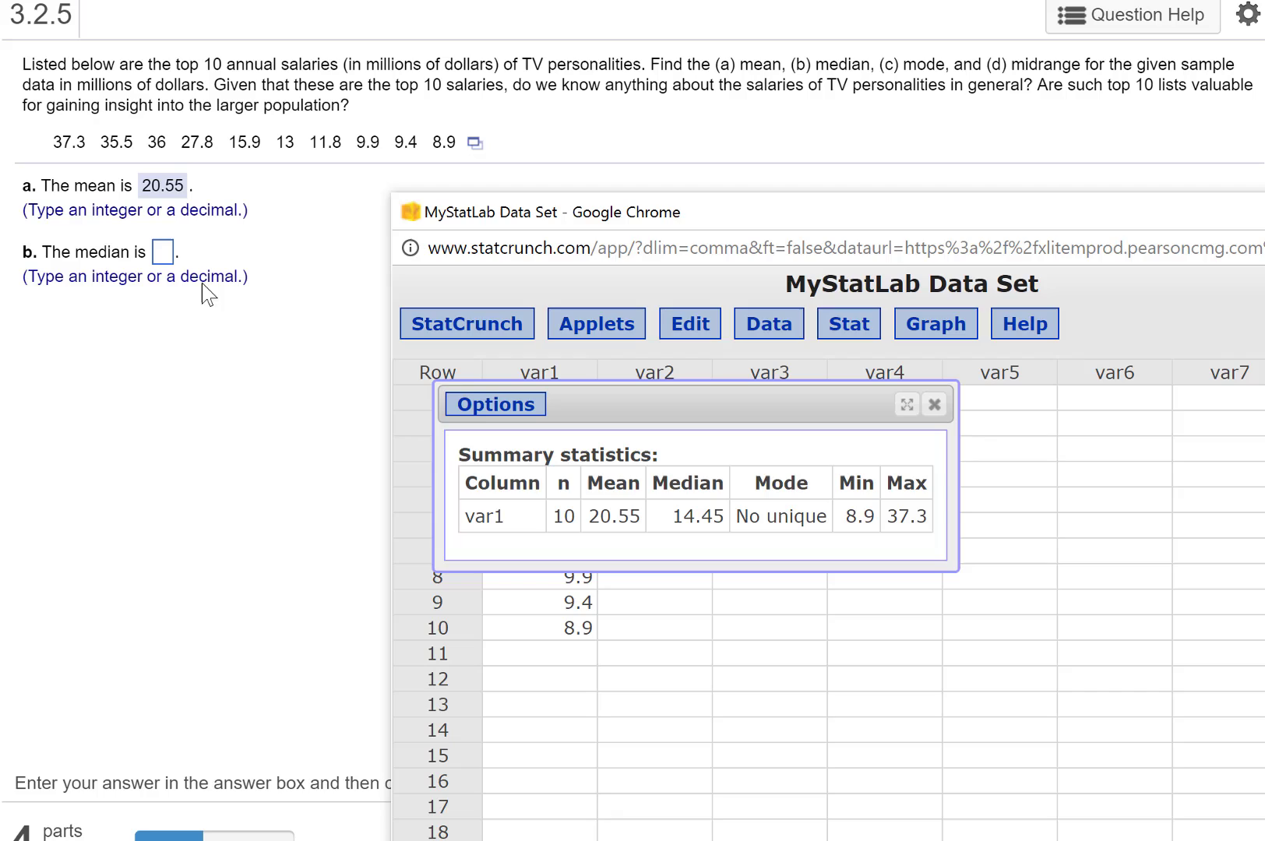
left_click(174, 248)
type("14.45")
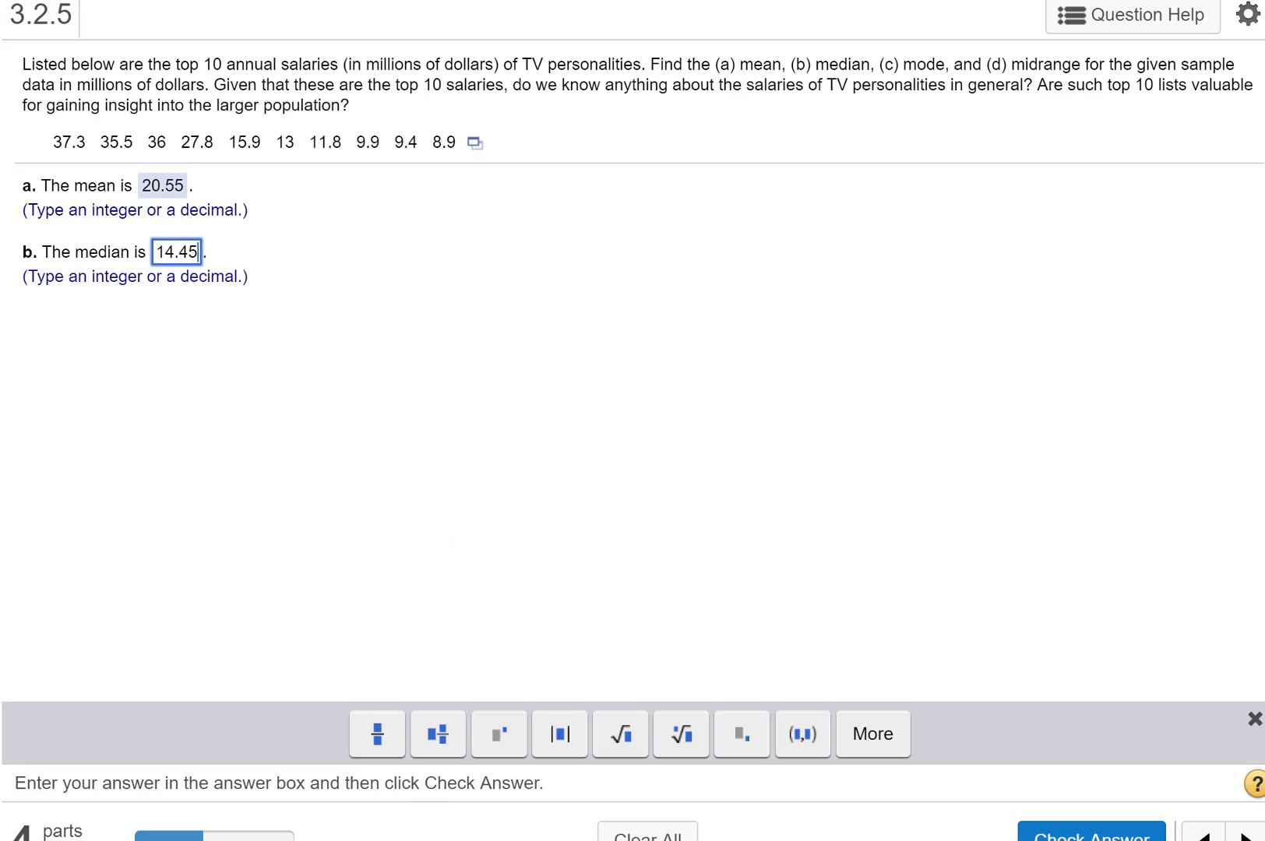
left_click(1091, 834)
left_click(638, 474)
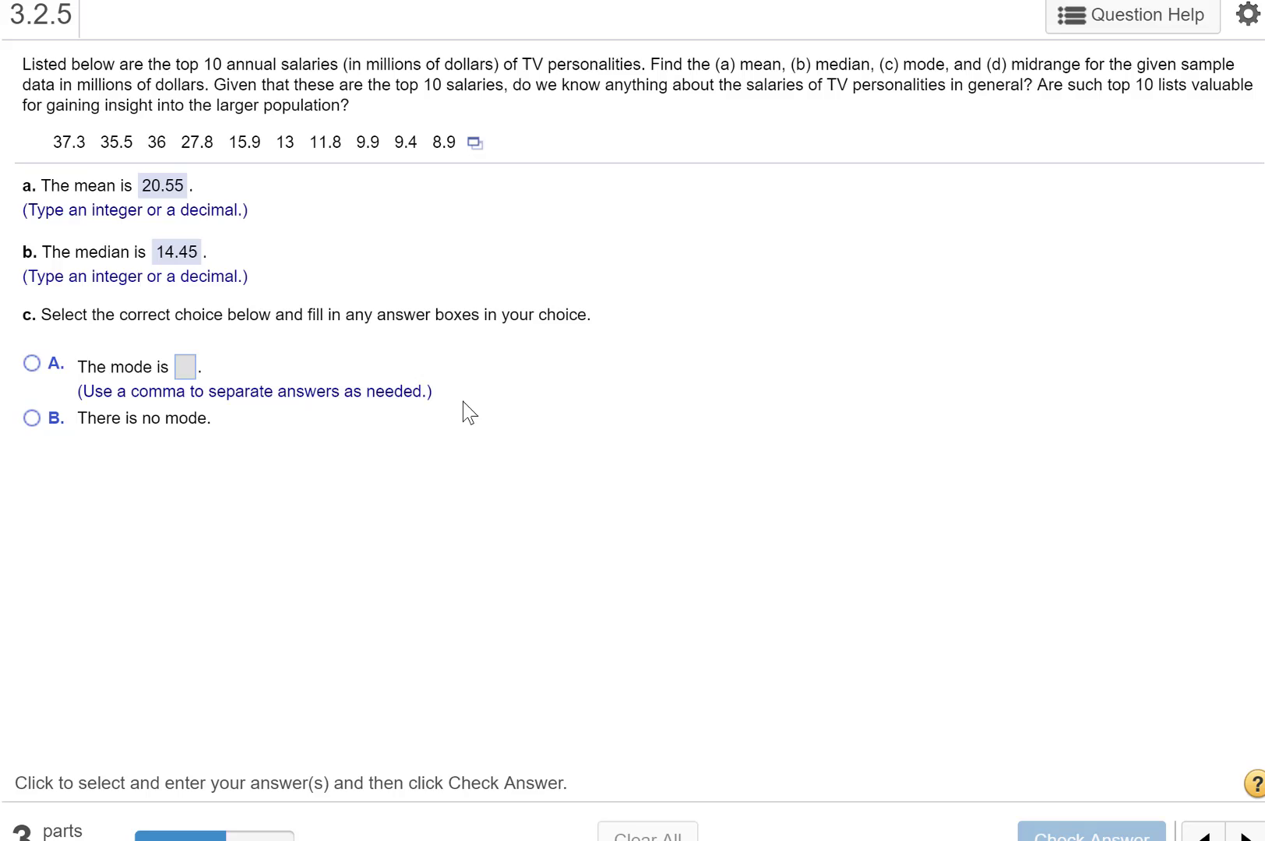
Step: Confirm in StatCrunch there is no unique mode and answer part c with 'There is no mode'
key("alt+Tab")
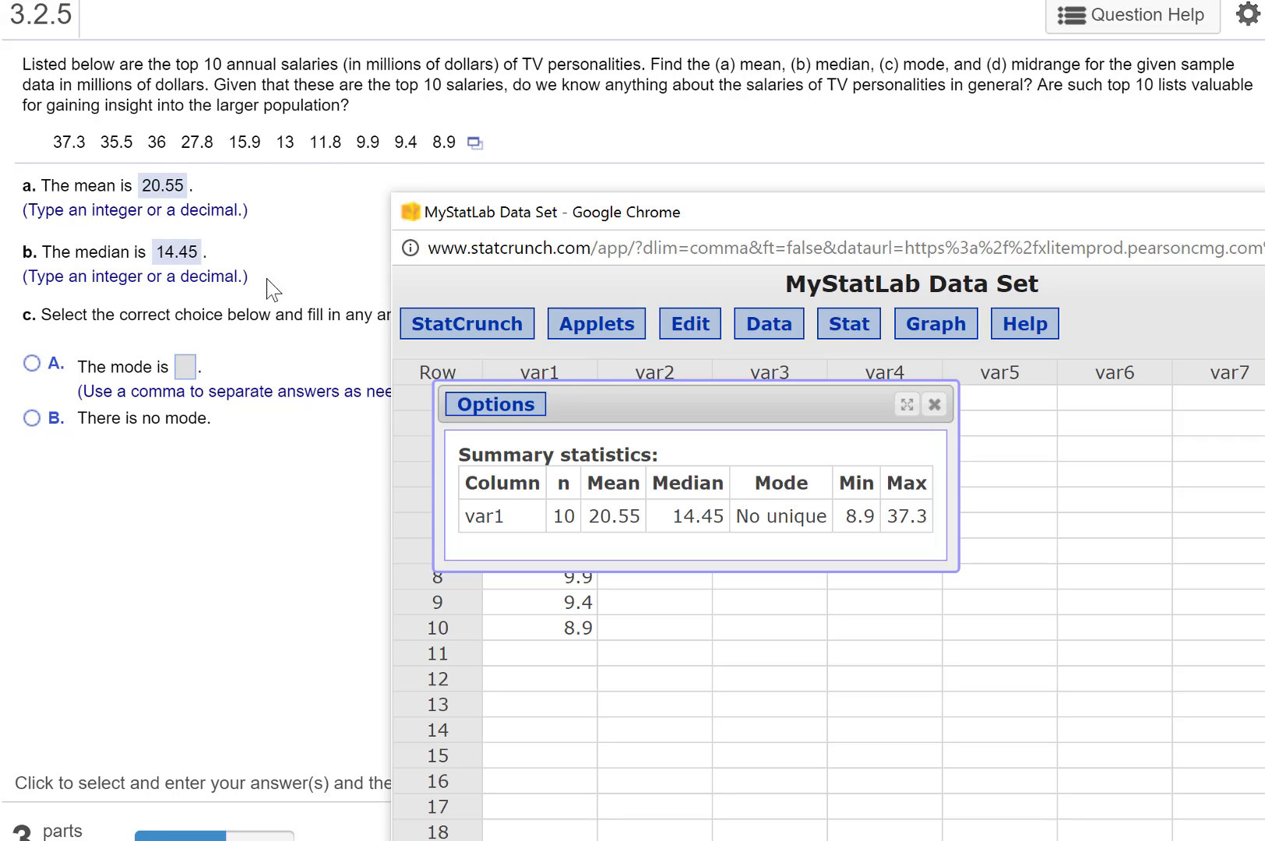
left_click(33, 418)
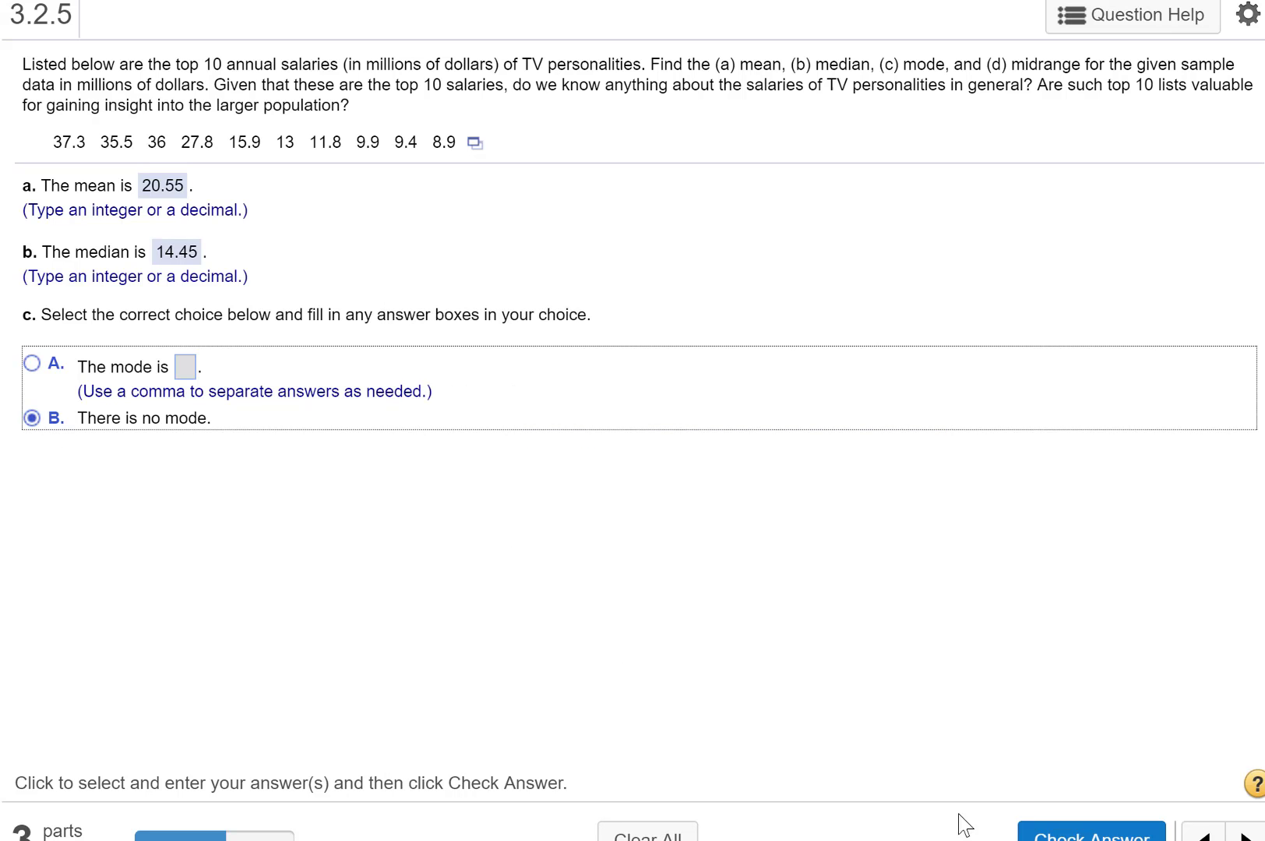
left_click(1092, 834)
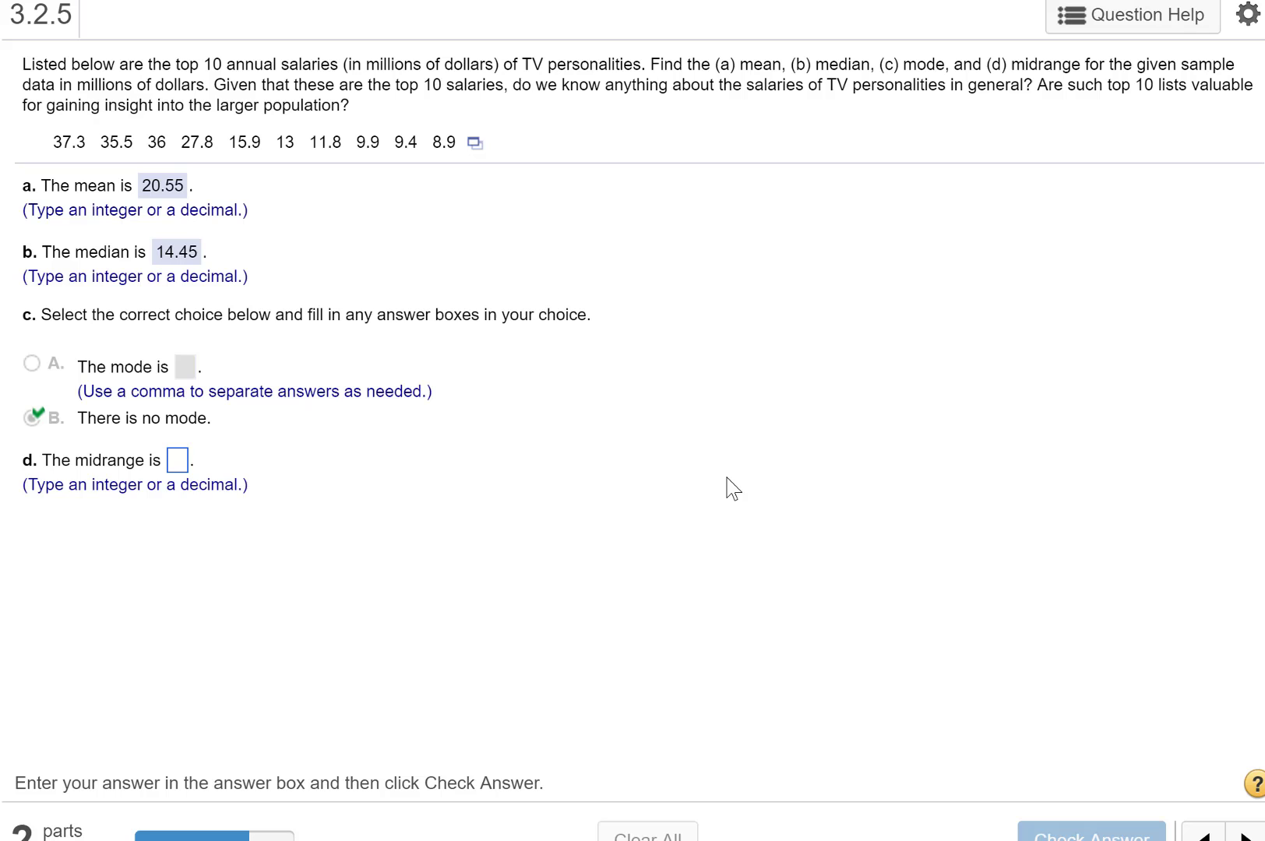
left_click(180, 461)
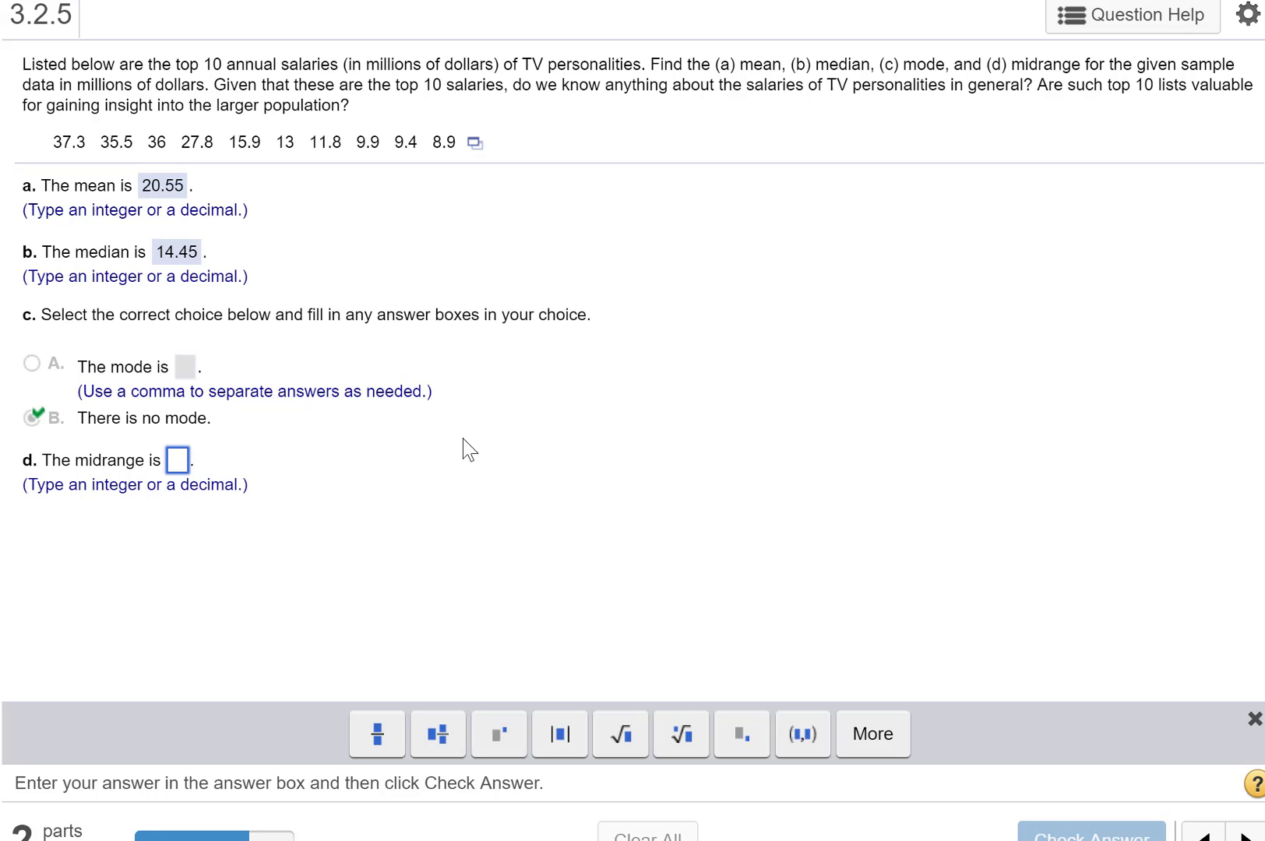
key("alt+Tab")
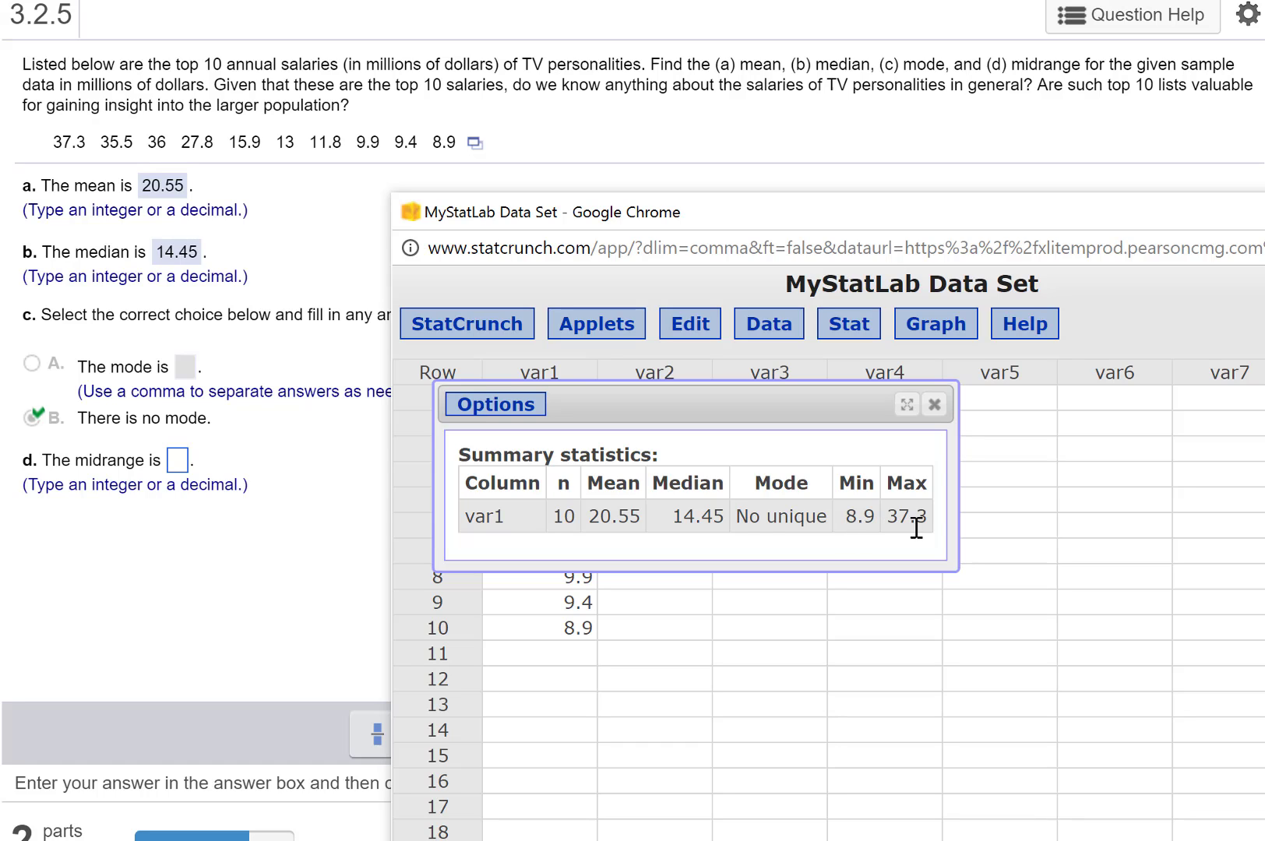
Step: Show the full TI-SmartView CE calculator with (8.9+37.3)/2 evaluated to 23.1
key("alt+Tab")
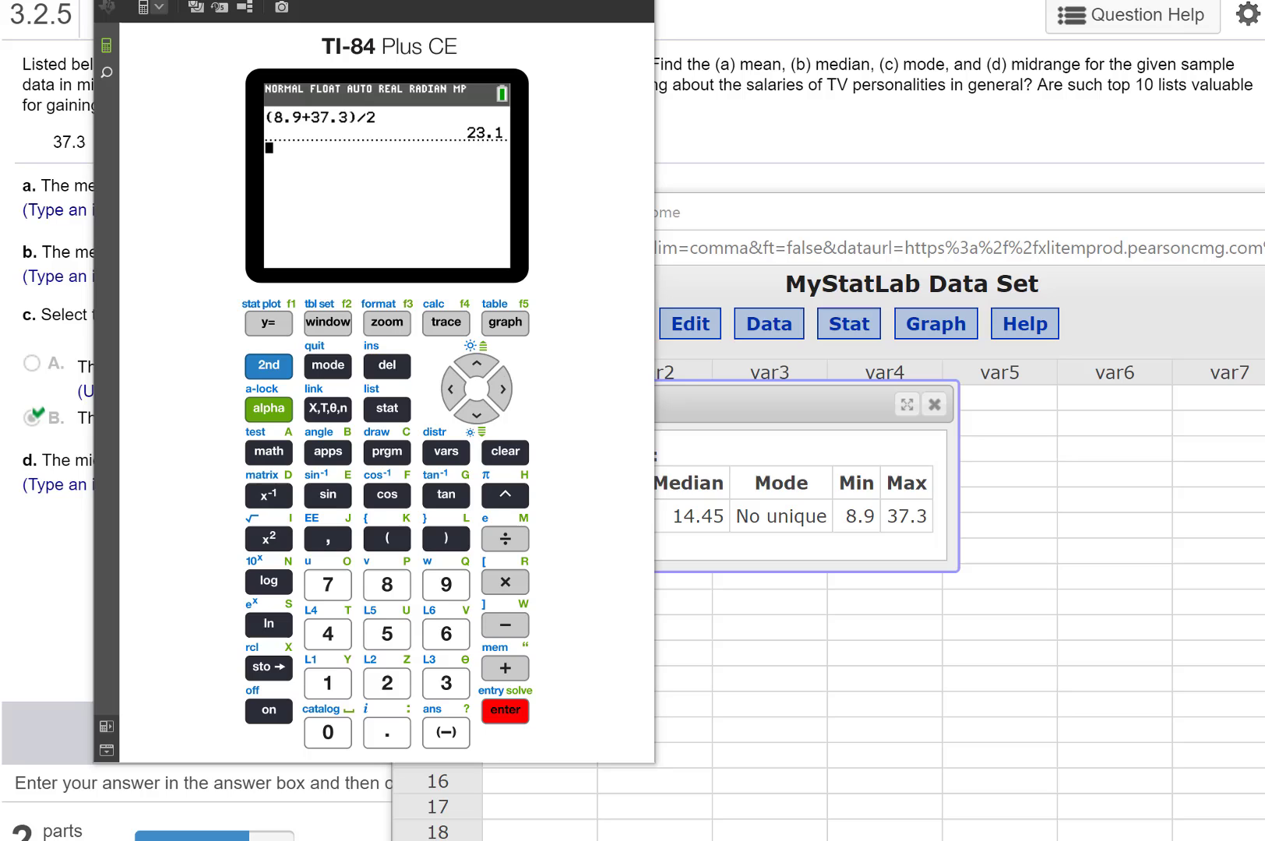
left_click_drag(409, 2, 419, 46)
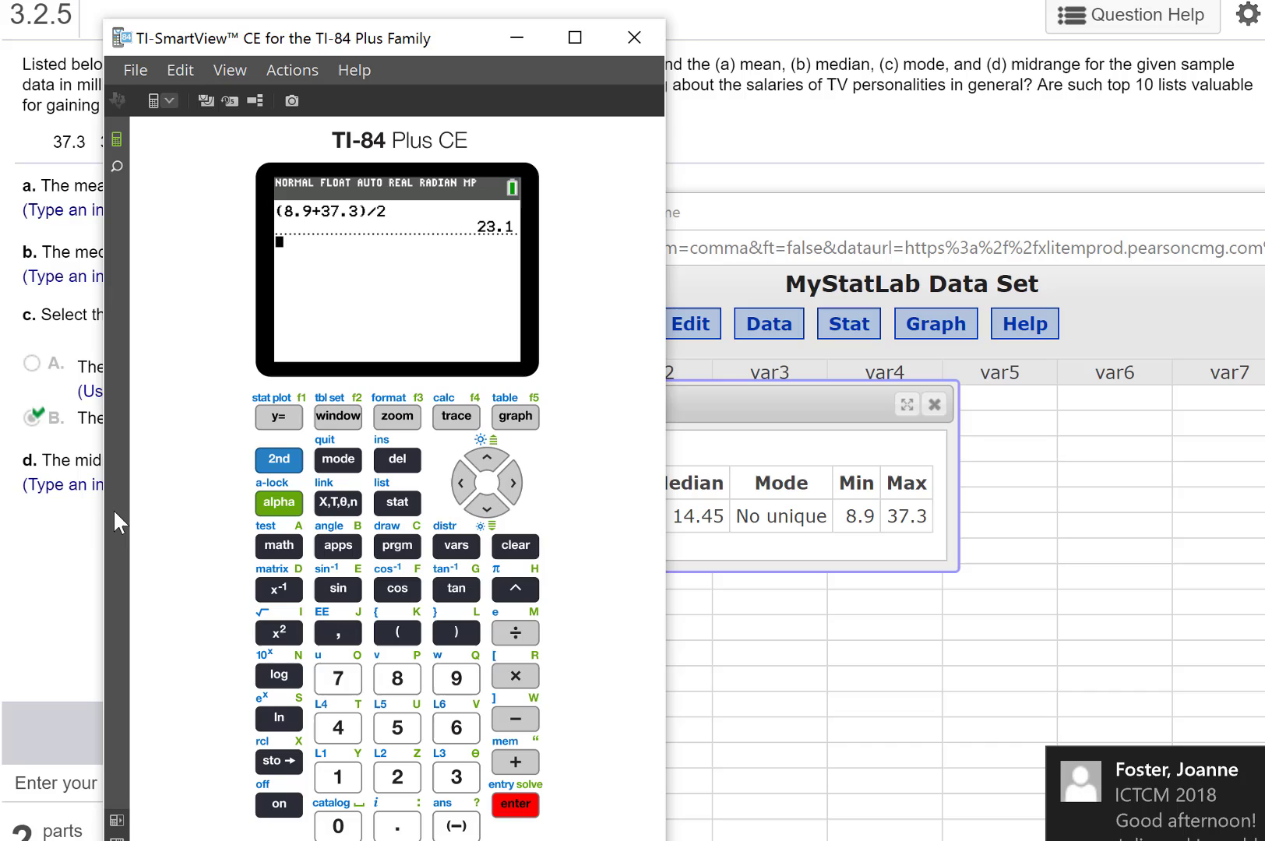
Step: Enter 23.1 as the part d midrange and have it accepted
left_click(95, 522)
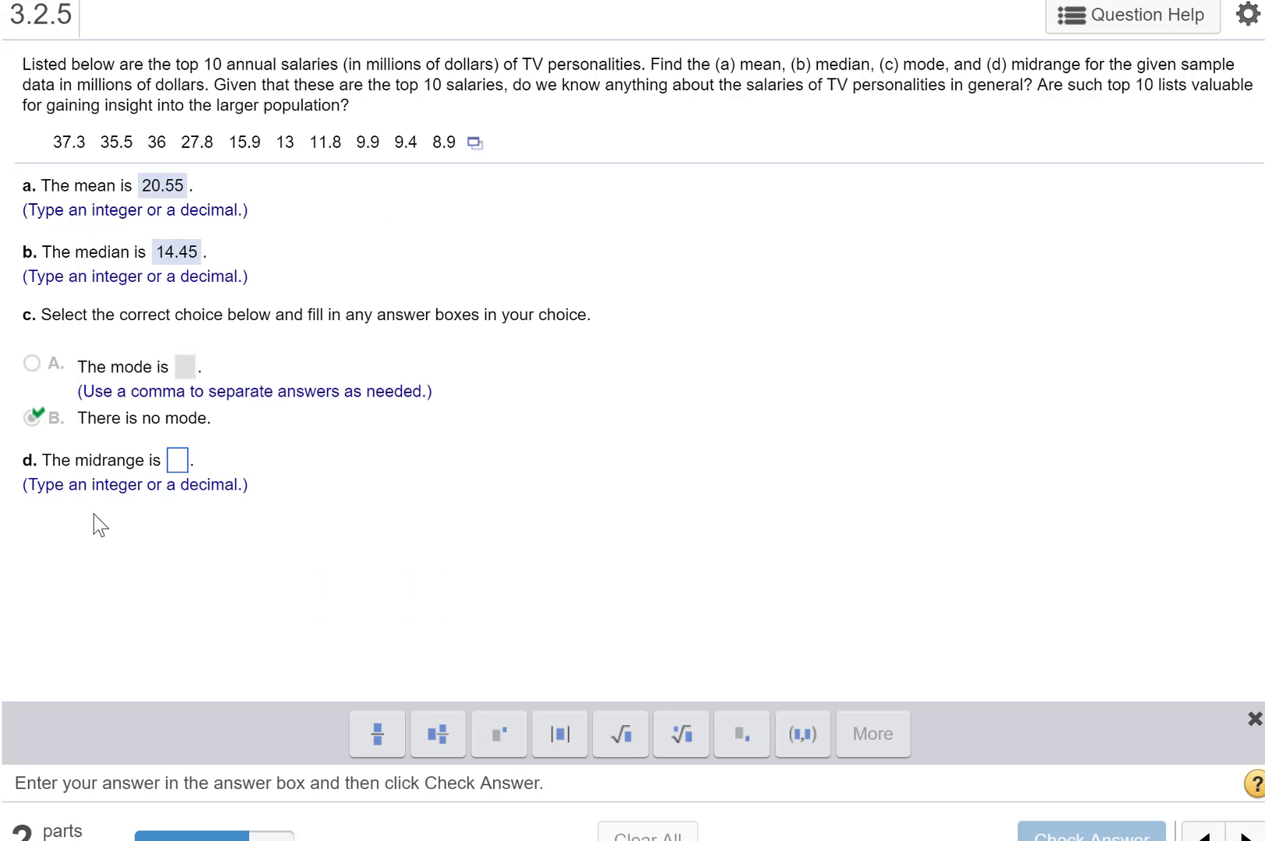
left_click(178, 461)
type("23.1")
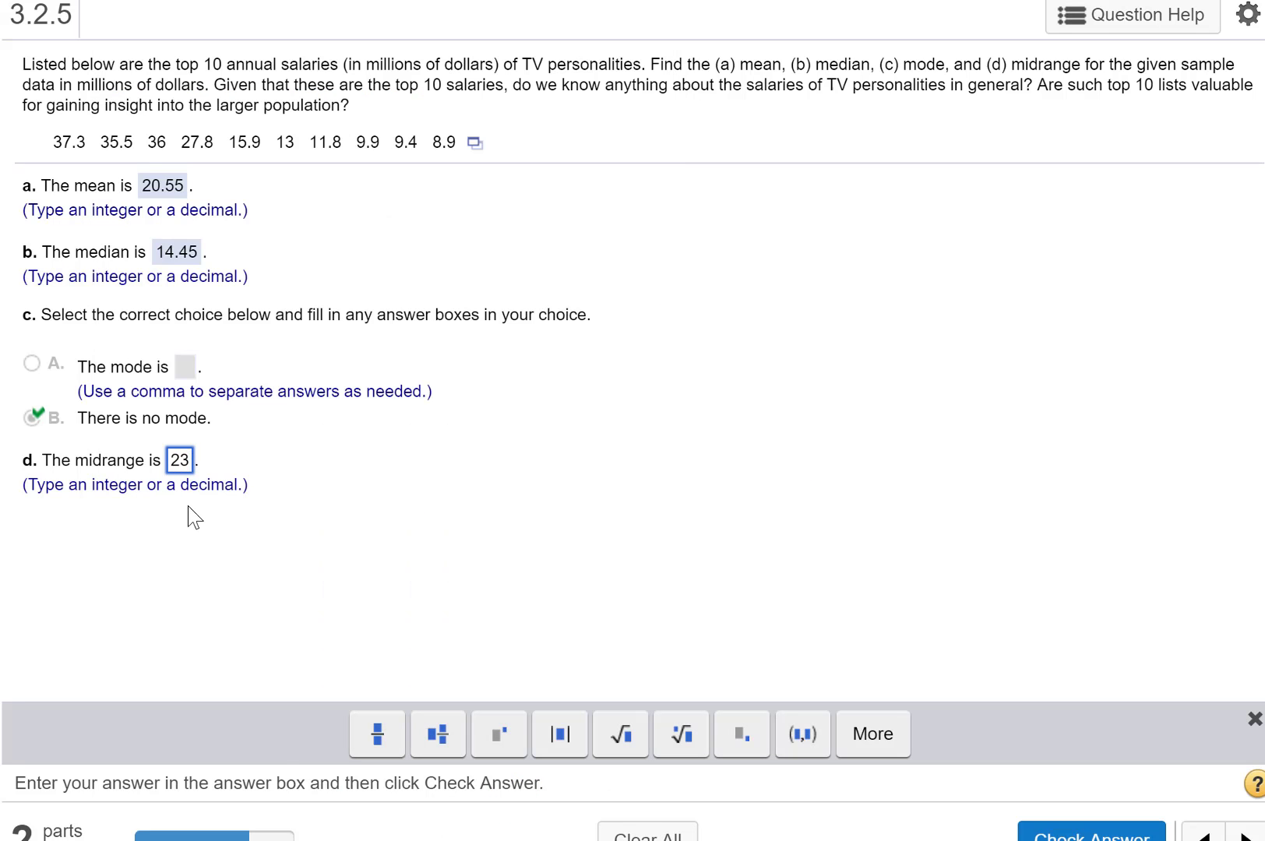
left_click(1092, 832)
left_click(643, 472)
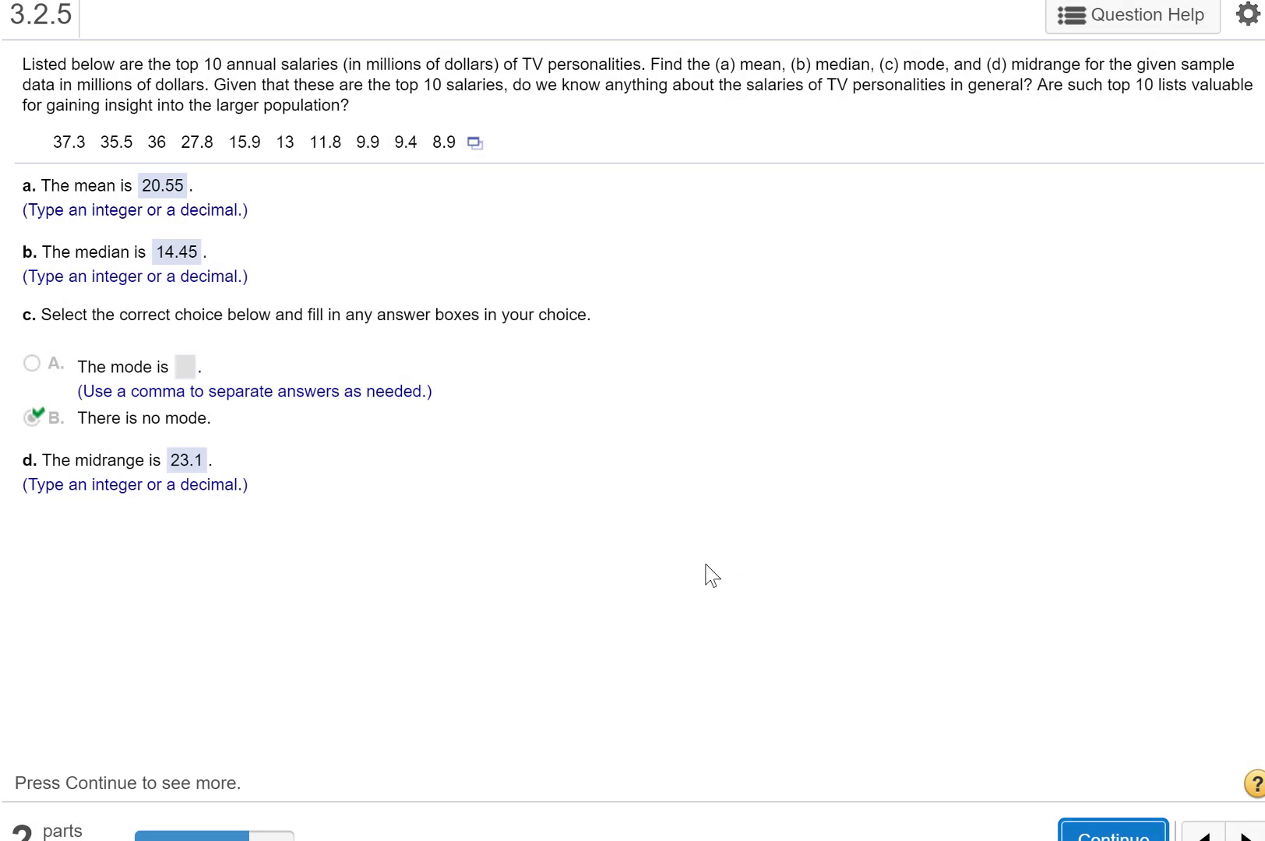